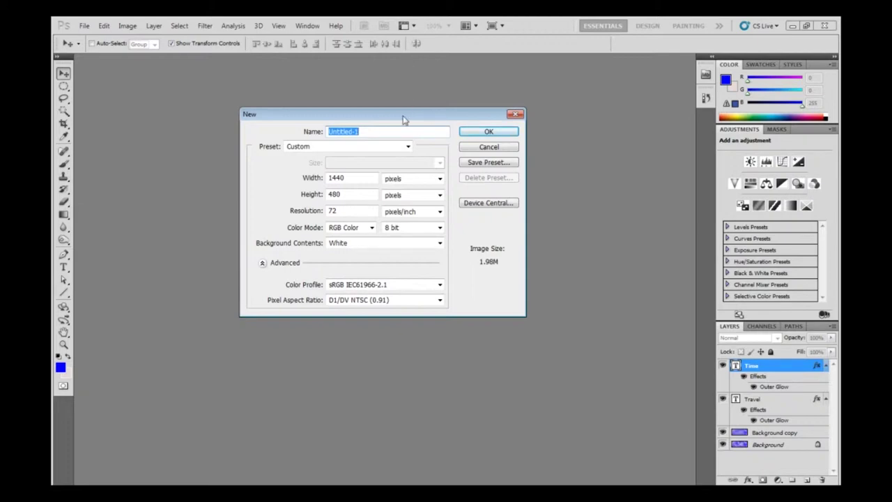
- Create a new document from the Film & Video preset, NTSC DV size, with the width changed to 1440 pixels
{"action": "left_click", "coordinate": [407, 148]}
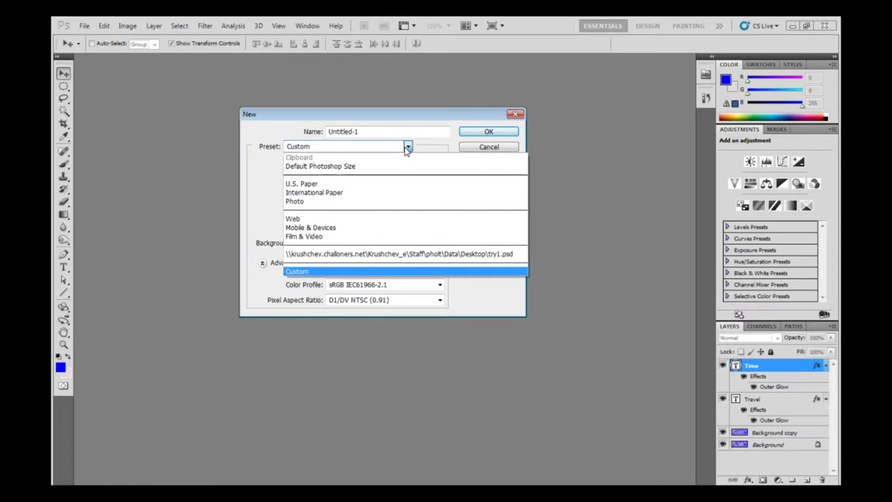
{"action": "left_click", "coordinate": [309, 237]}
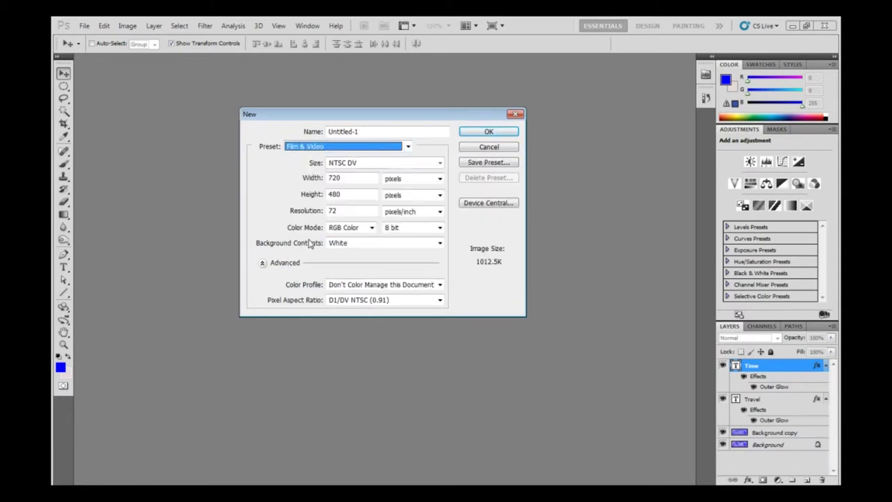
{"action": "left_click", "coordinate": [383, 165]}
{"action": "left_click", "coordinate": [383, 164]}
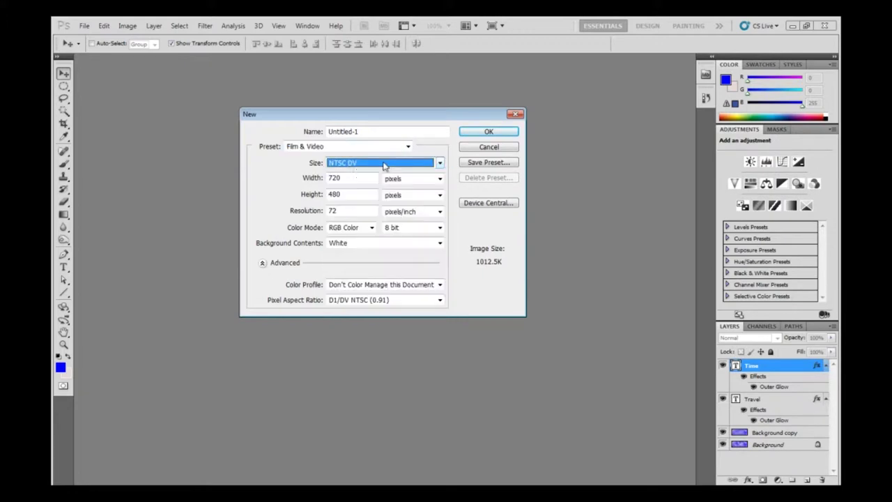
{"action": "key", "text": "Tab"}
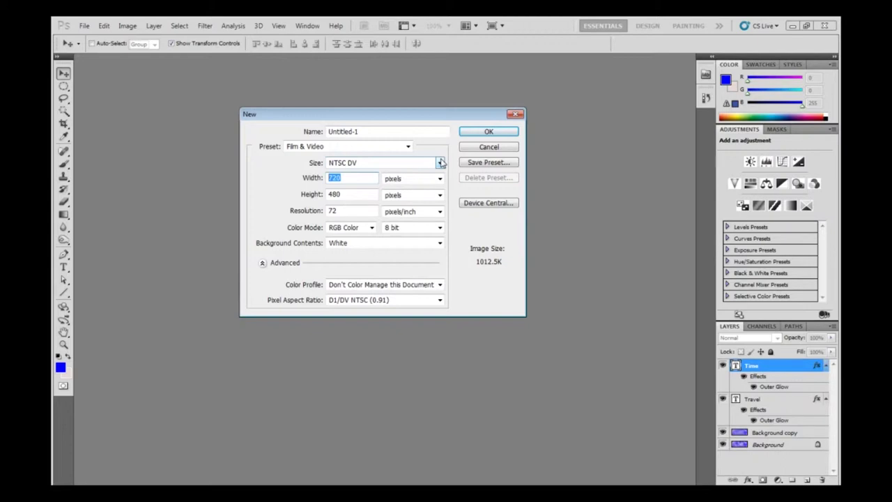
{"action": "type", "text": "144"}
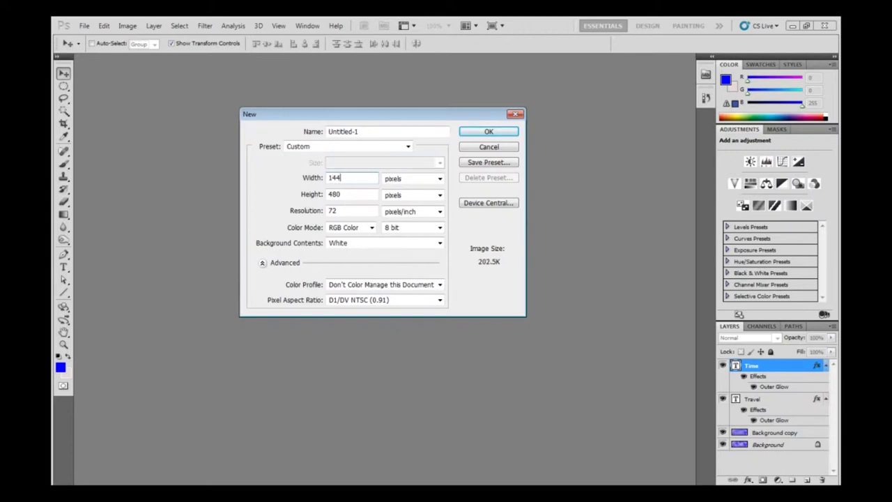
{"action": "type", "text": "0"}
{"action": "left_click", "coordinate": [491, 134]}
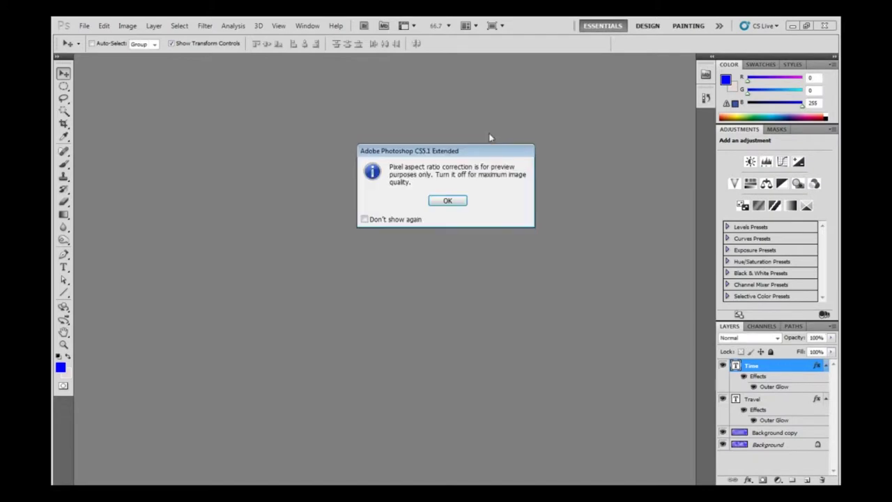
{"action": "left_click", "coordinate": [446, 202]}
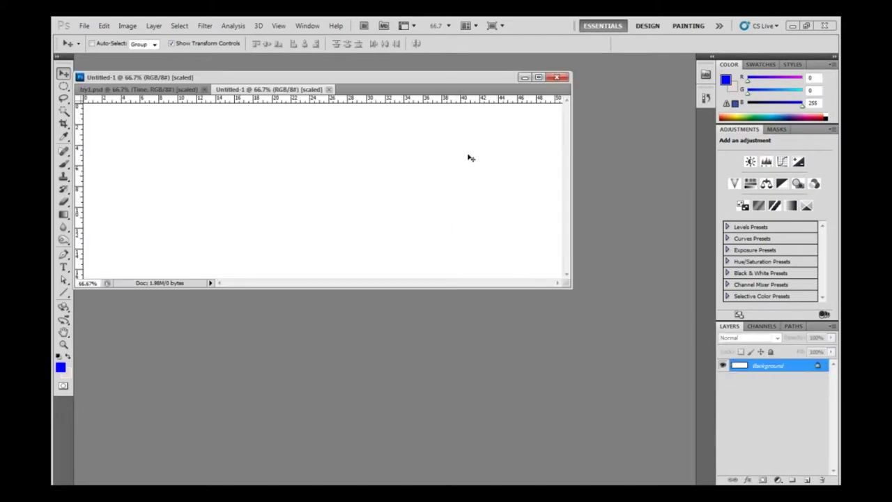
- Dock the floating document window into the workspace so it fills the area between the tools and panels
{"action": "left_click_drag", "start_coordinate": [275, 77], "coordinate": [348, 88]}
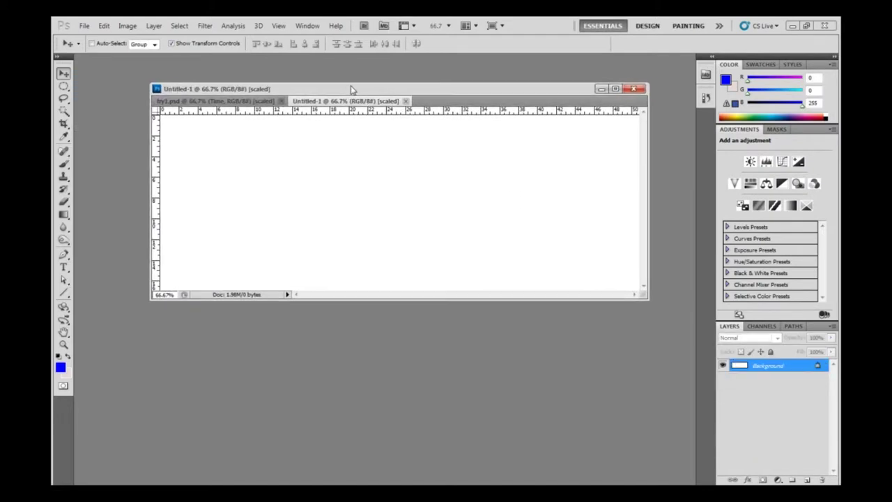
{"action": "left_click", "coordinate": [616, 90]}
{"action": "key", "text": "Tab"}
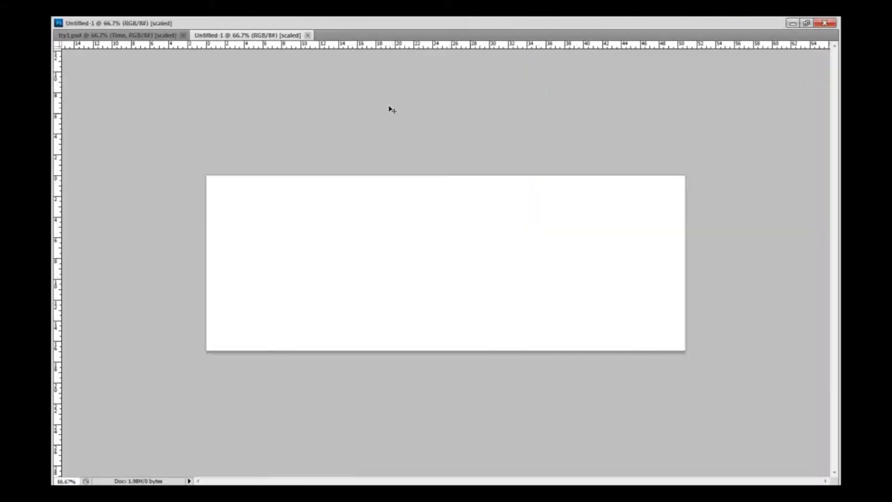
{"action": "left_click", "coordinate": [807, 23]}
{"action": "key", "text": "Tab"}
{"action": "left_click_drag", "start_coordinate": [441, 93], "coordinate": [515, 62]}
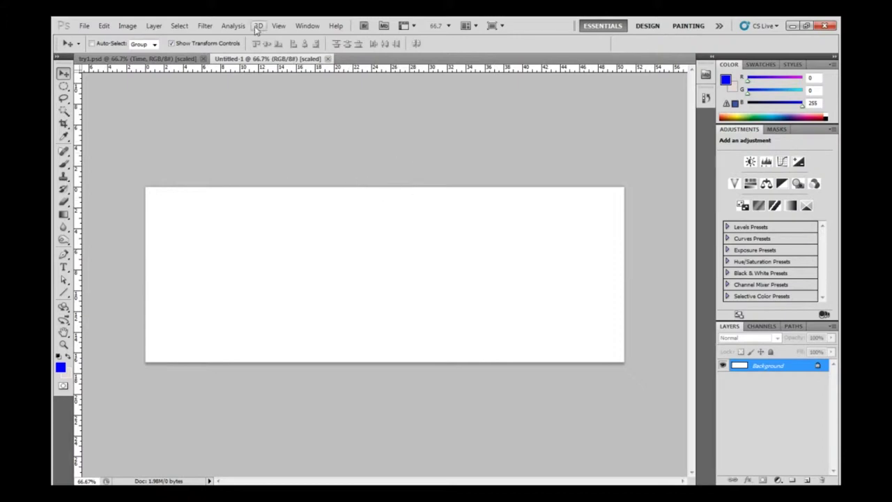
- Fill the white Background layer with the Clouds render filter and duplicate that layer
{"action": "left_click", "coordinate": [205, 26]}
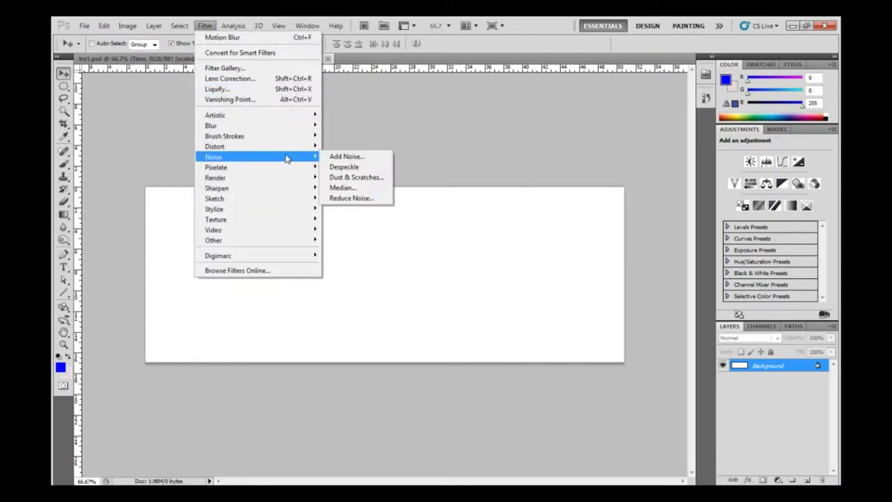
{"action": "mouse_move", "coordinate": [297, 184]}
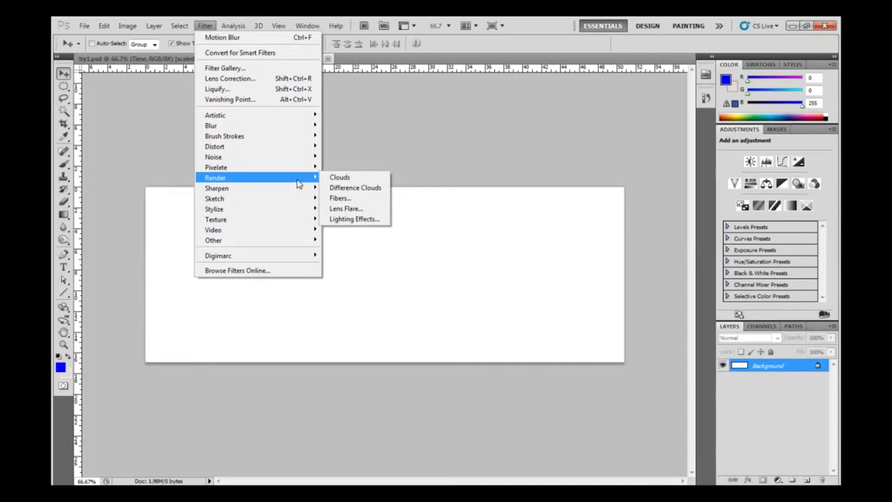
{"action": "left_click", "coordinate": [354, 179]}
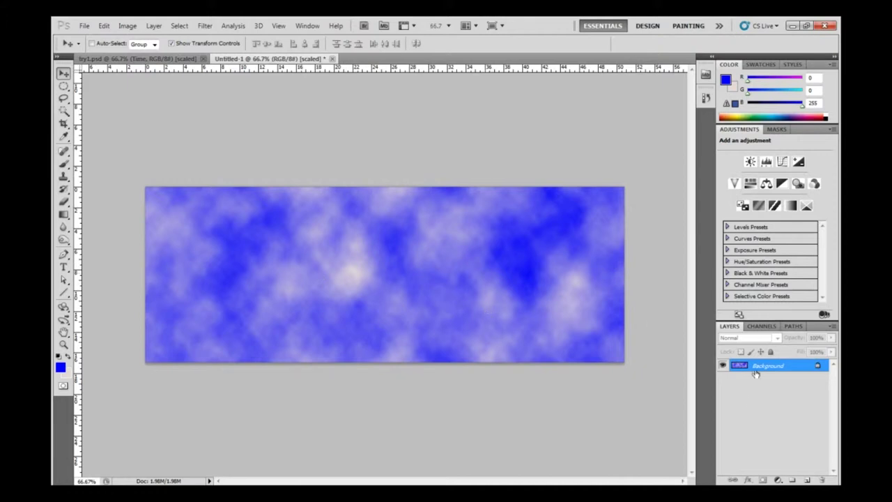
{"action": "left_click_drag", "start_coordinate": [759, 366], "coordinate": [807, 480]}
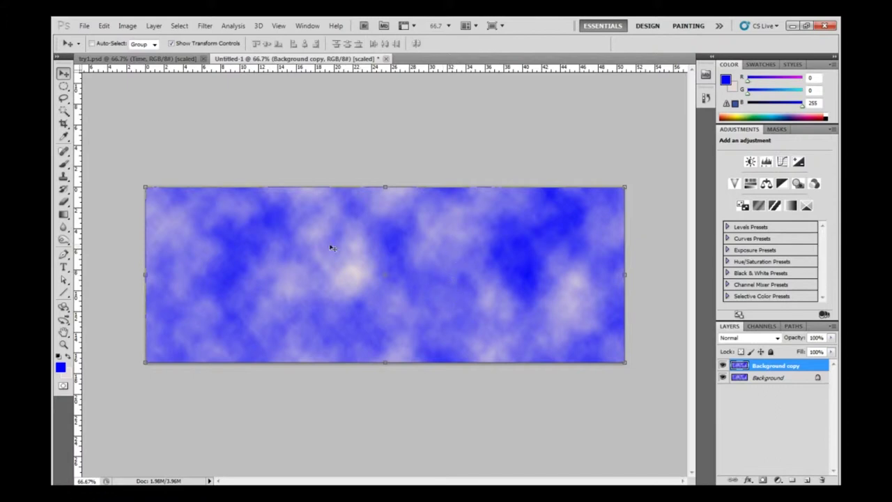
- Paint a Quick Mask over the middle of the Background copy with the Brush tool, and convert it into an inverted selection
{"action": "left_click", "coordinate": [63, 163]}
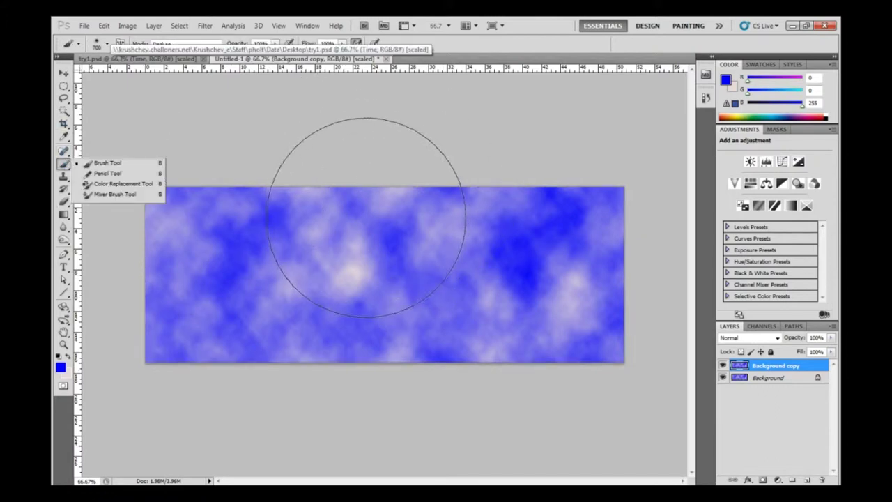
{"action": "left_click", "coordinate": [63, 385]}
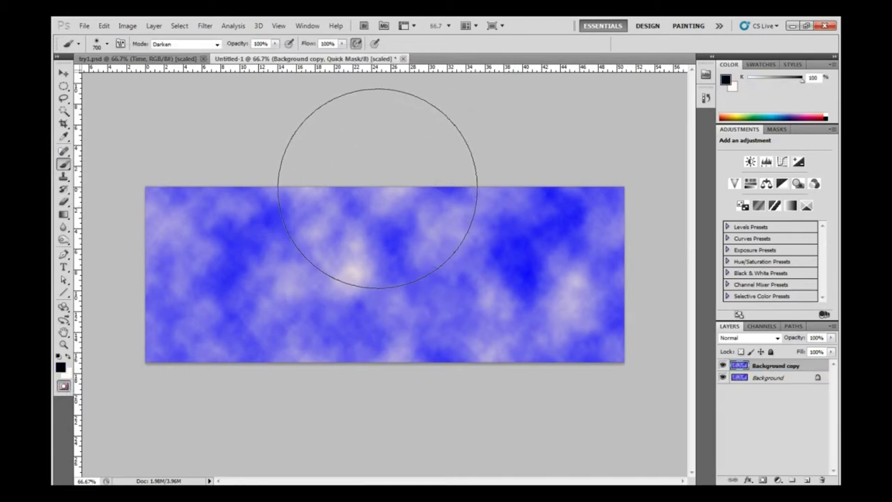
{"action": "mouse_move", "coordinate": [378, 189]}
{"action": "left_mouse_down"}
{"action": "mouse_move", "coordinate": [391, 361]}
{"action": "mouse_move", "coordinate": [383, 375]}
{"action": "mouse_move", "coordinate": [379, 218]}
{"action": "mouse_move", "coordinate": [374, 402]}
{"action": "mouse_move", "coordinate": [355, 308]}
{"action": "left_mouse_up"}
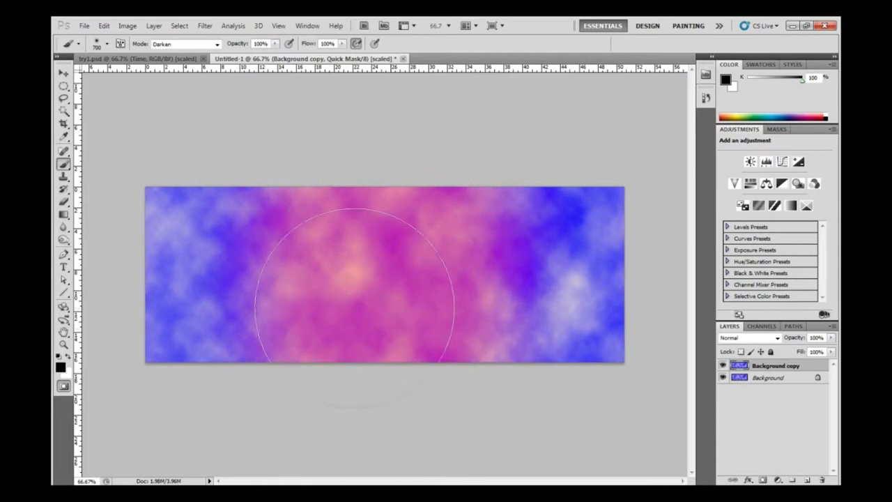
{"action": "left_click", "coordinate": [62, 387]}
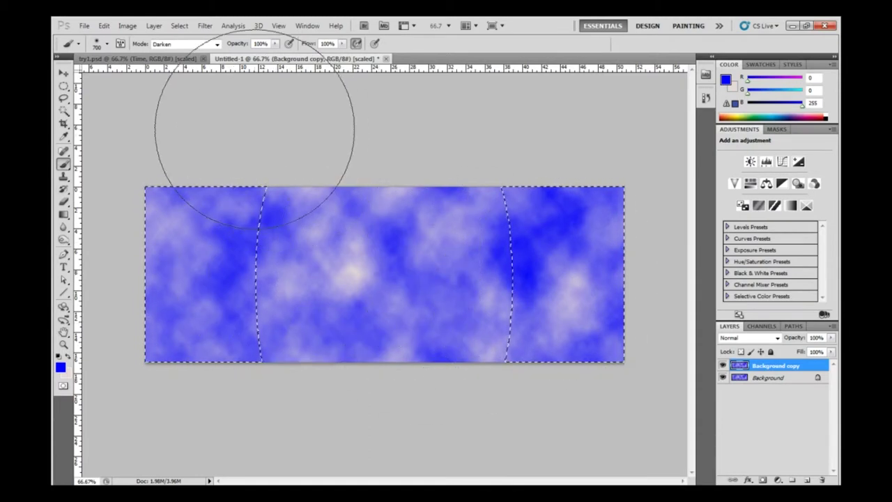
{"action": "left_click", "coordinate": [179, 25]}
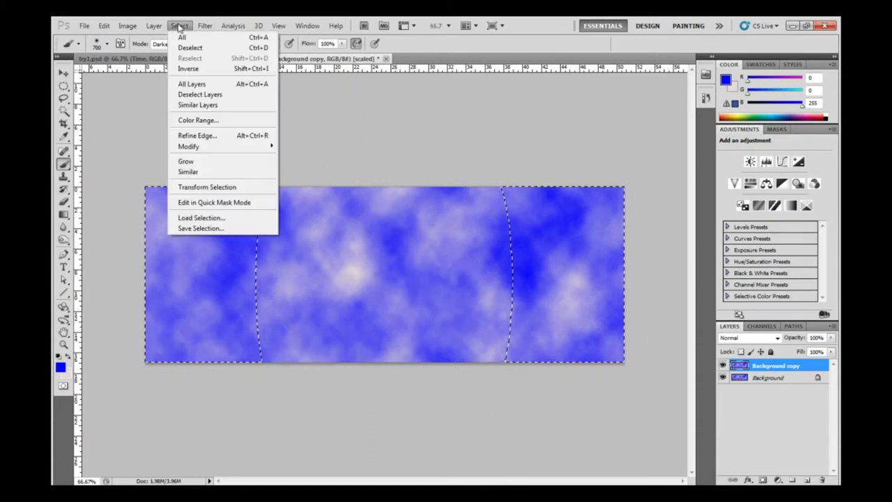
{"action": "left_click", "coordinate": [200, 69]}
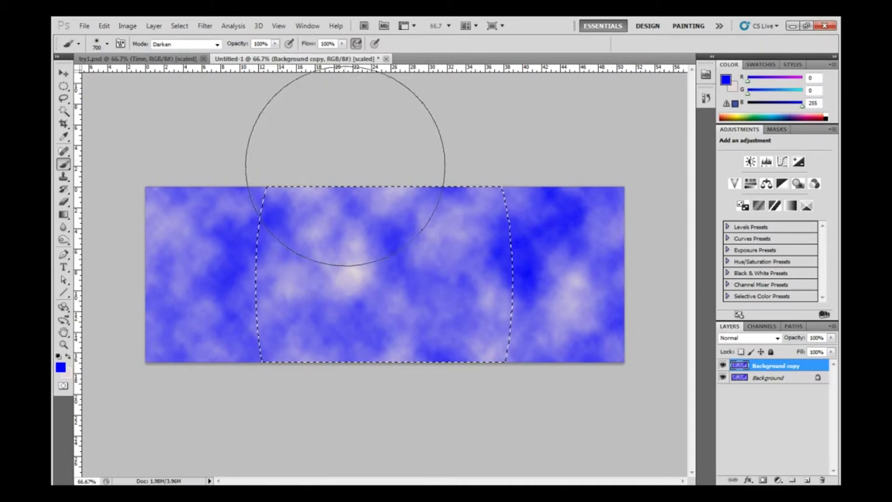
- Apply a Motion Blur with angle 0° and distance about 220 pixels to the selected middle area, and deselect it
{"action": "left_click", "coordinate": [204, 26]}
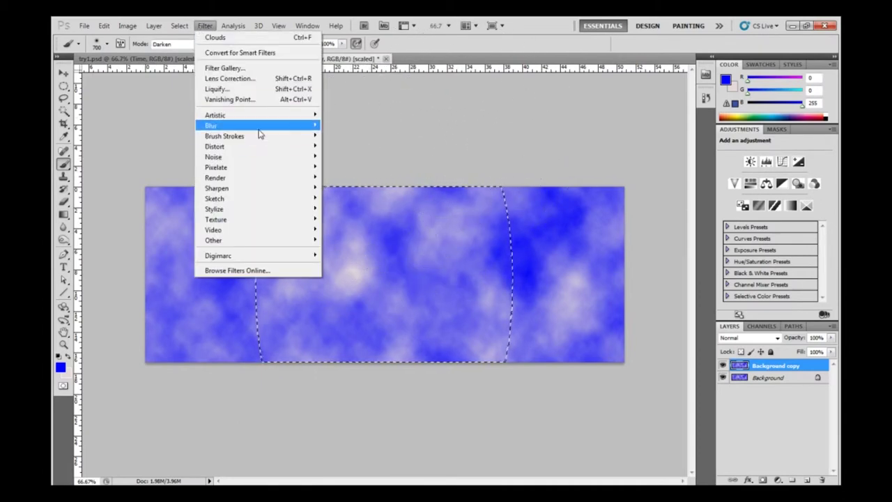
{"action": "mouse_move", "coordinate": [261, 132]}
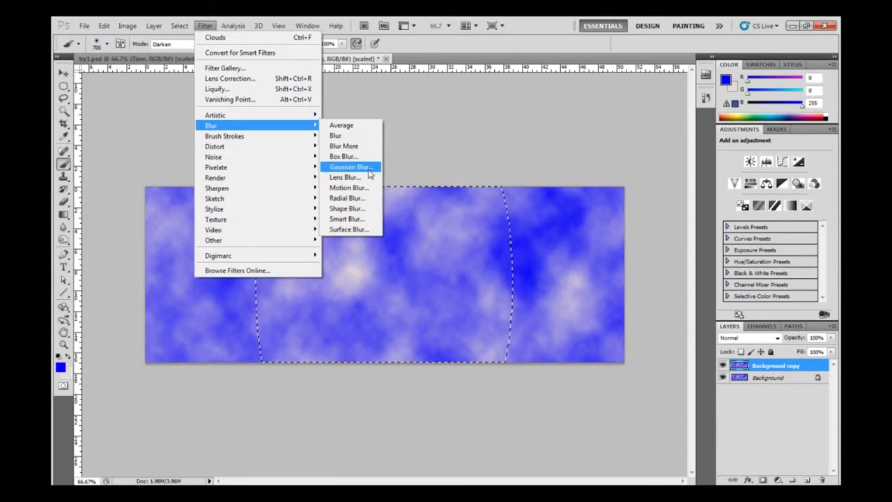
{"action": "left_click", "coordinate": [368, 191]}
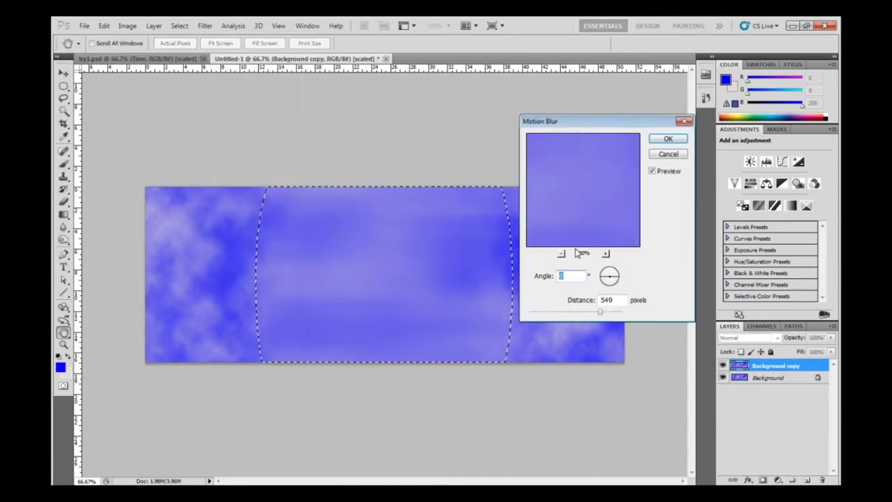
{"action": "left_click_drag", "start_coordinate": [606, 316], "coordinate": [581, 316]}
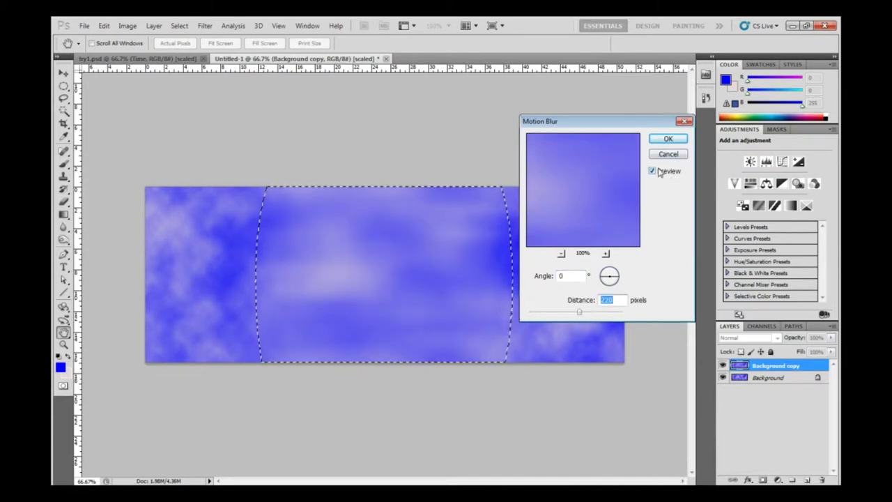
{"action": "left_click", "coordinate": [666, 139]}
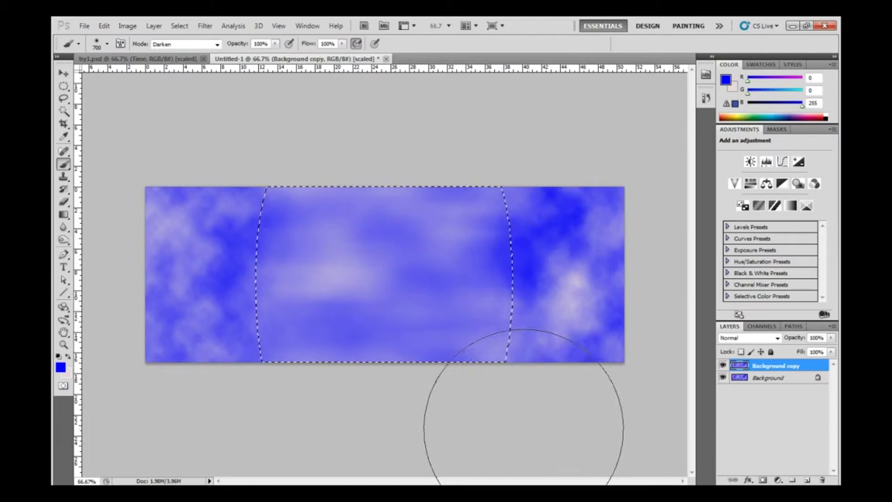
{"action": "key", "text": "ctrl+d"}
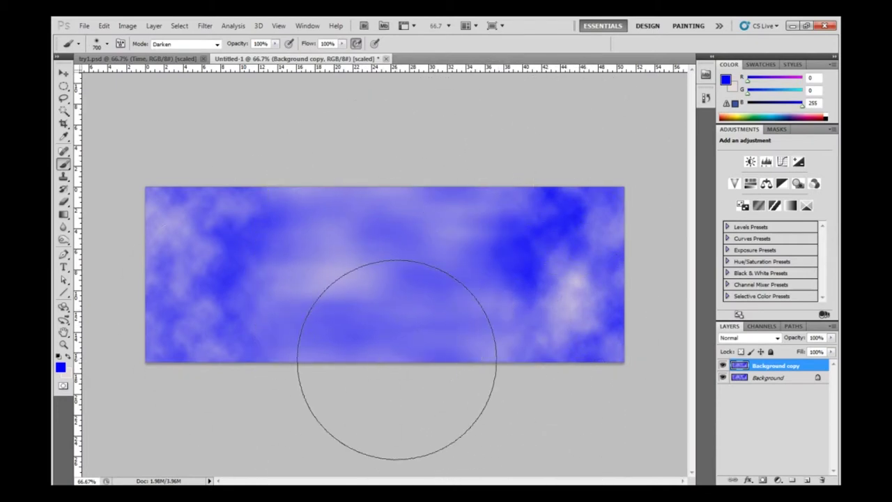
- Add a new layer and write "TEXT" on it in blue 72 pt Zolano Sans BTN near the banner's upper middle
{"action": "left_click", "coordinate": [809, 480]}
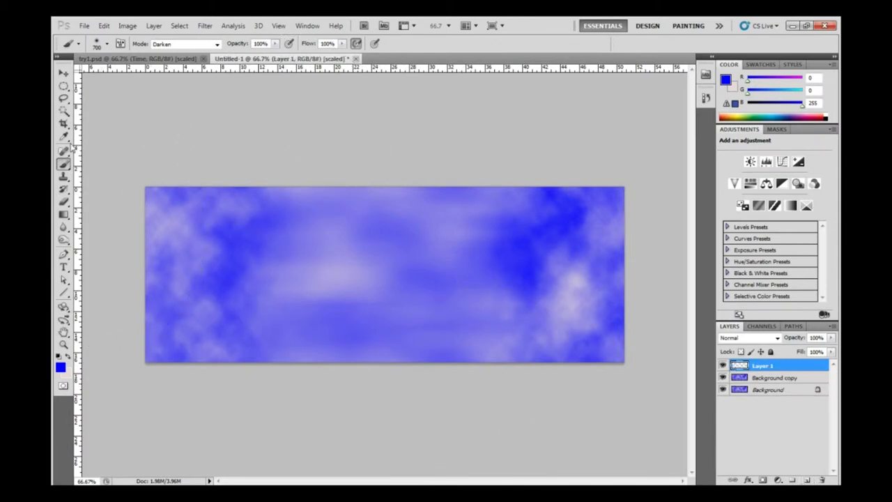
{"action": "left_click", "coordinate": [64, 267]}
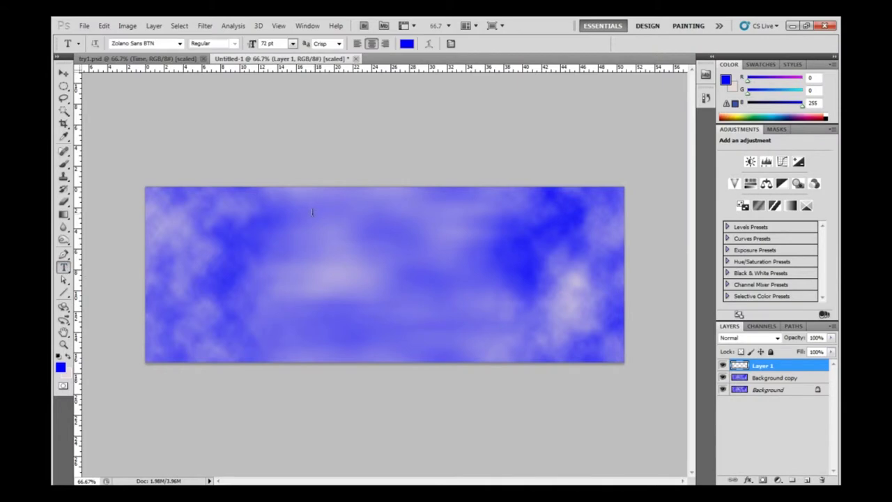
{"action": "left_click", "coordinate": [315, 234]}
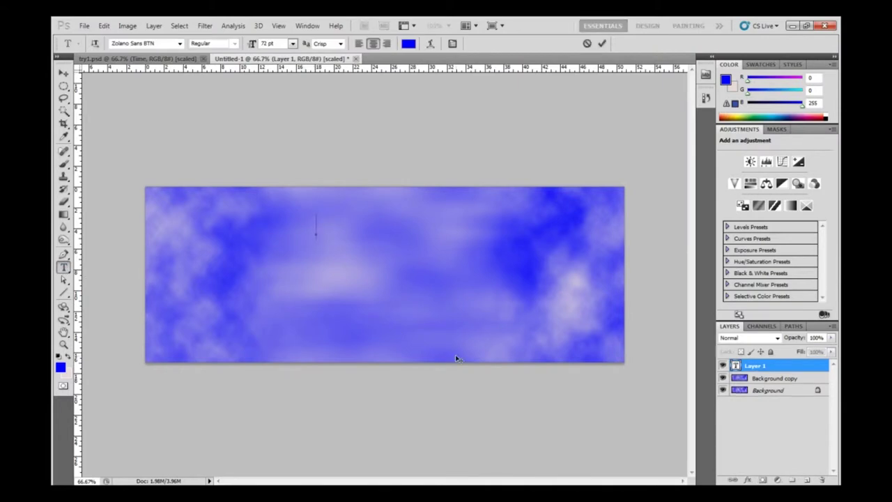
{"action": "type", "text": "TEXT"}
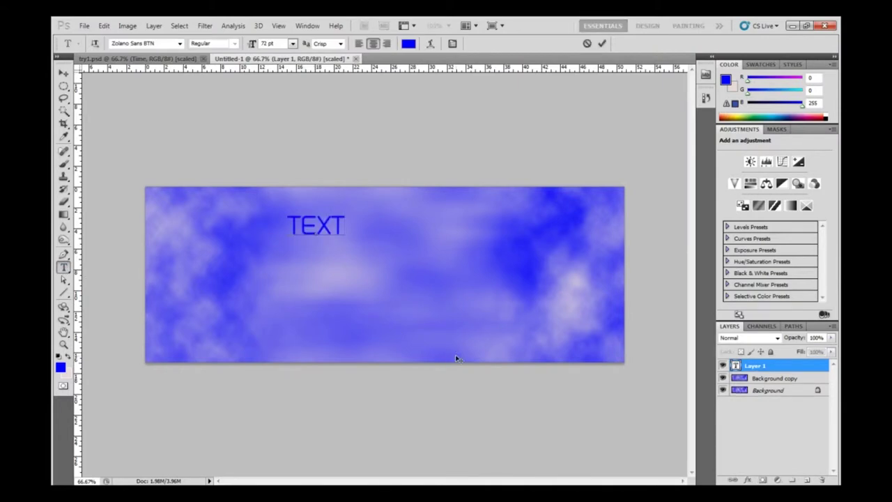
{"action": "left_click", "coordinate": [64, 72]}
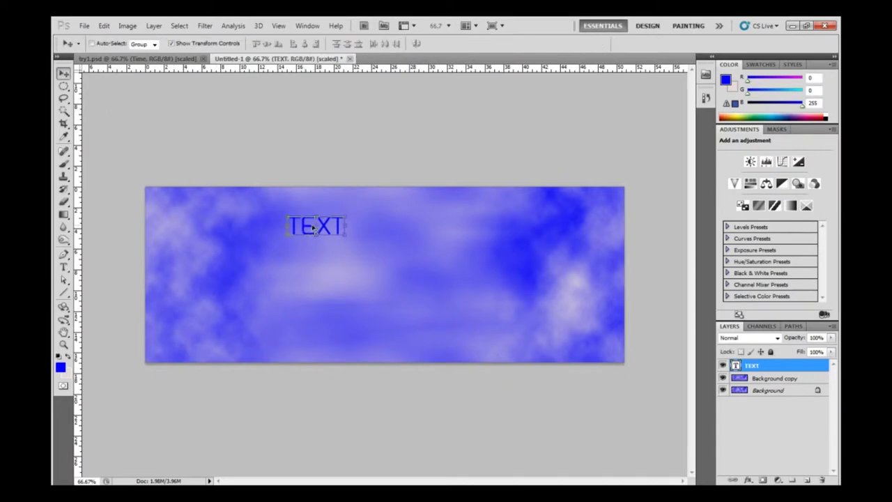
- Scale the word TEXT to about 200% and move it to the centre of the banner
{"action": "key", "text": "ctrl+t"}
{"action": "left_click_drag", "start_coordinate": [330, 230], "coordinate": [439, 285]}
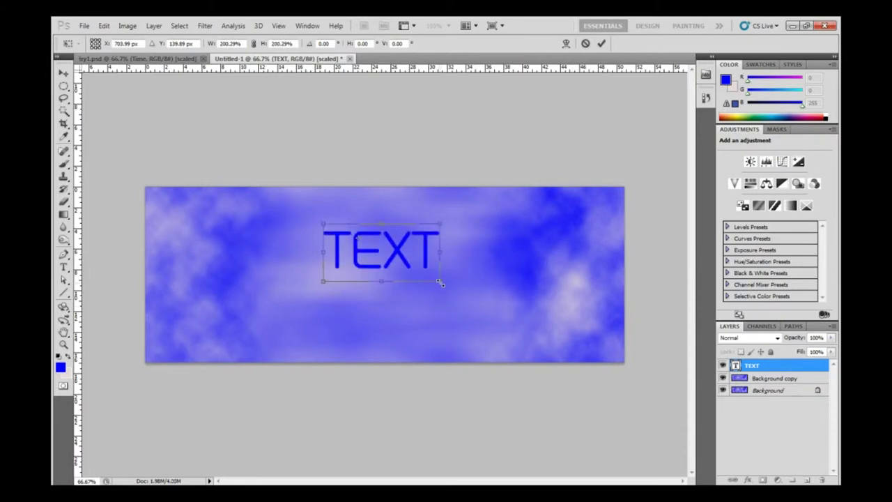
{"action": "left_click", "coordinate": [601, 43]}
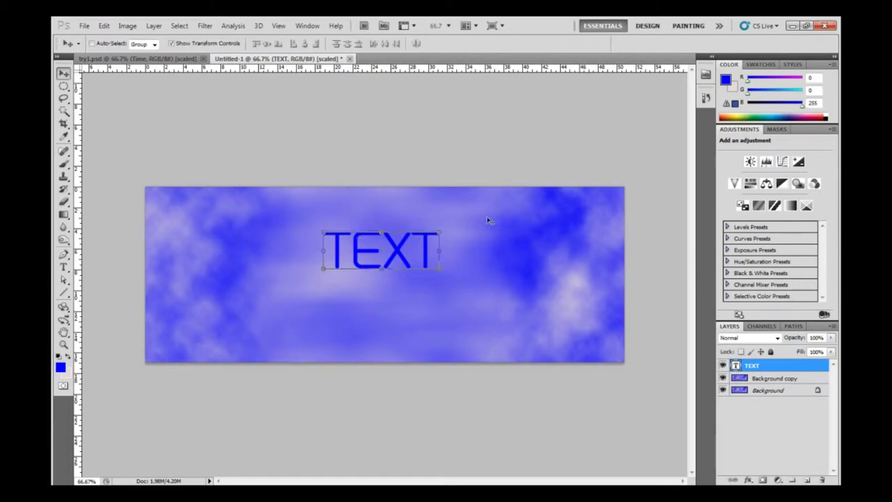
{"action": "left_click_drag", "start_coordinate": [398, 246], "coordinate": [416, 262]}
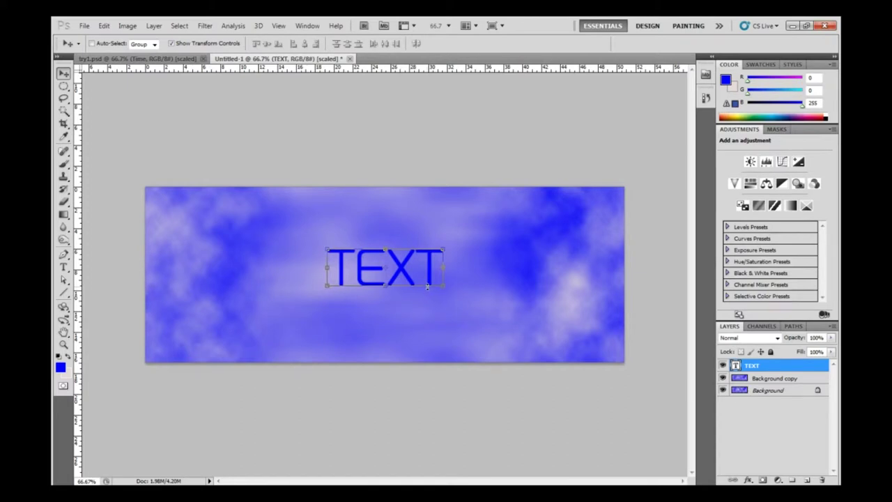
- Add a Drop Shadow and an Inner Shadow with default settings to the TEXT layer
{"action": "left_click", "coordinate": [748, 480]}
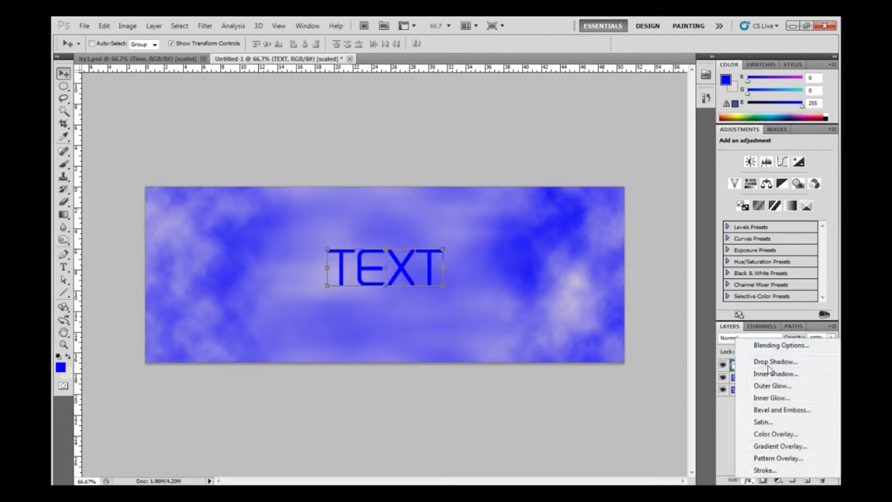
{"action": "left_click", "coordinate": [773, 362]}
{"action": "left_click_drag", "start_coordinate": [376, 138], "coordinate": [741, 149]}
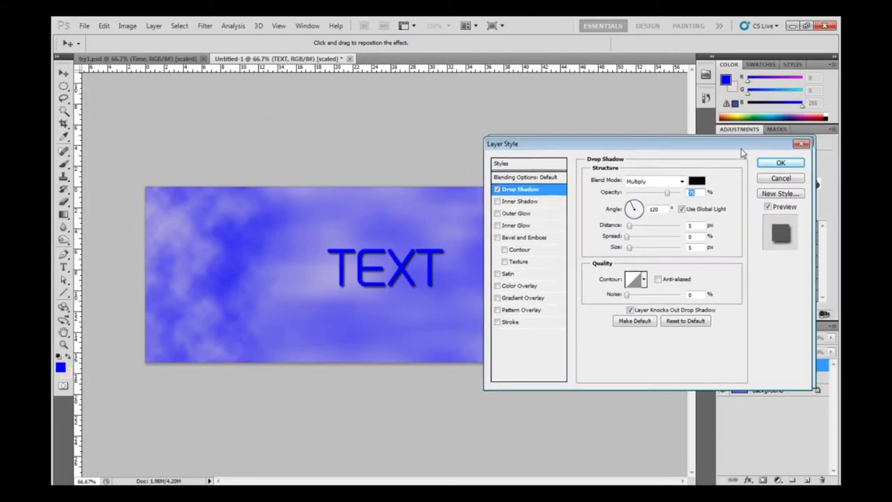
{"action": "left_click", "coordinate": [521, 202]}
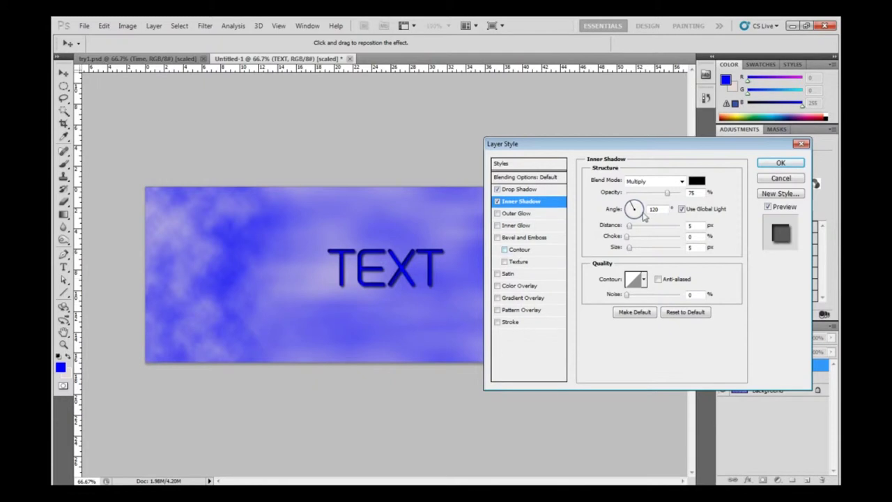
{"action": "left_click", "coordinate": [770, 163]}
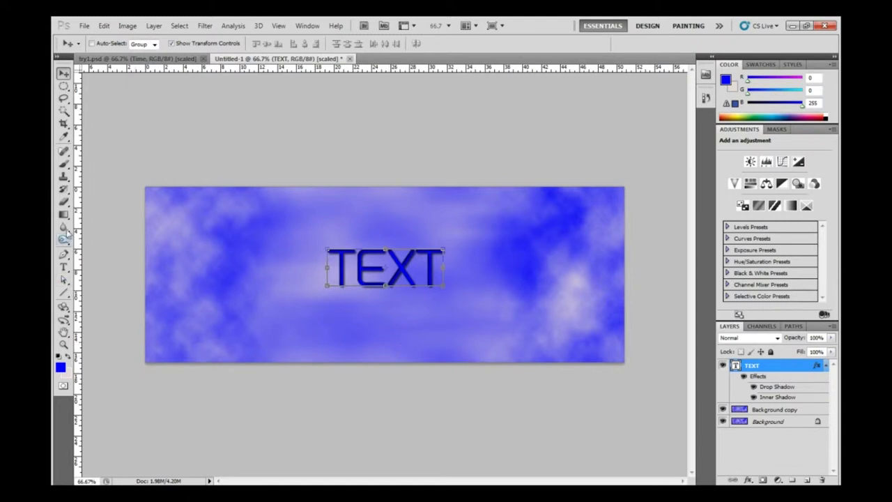
- Write "dfqsdfasdf" in blue 72 pt Zolano Sans BTN below the word TEXT
{"action": "left_click", "coordinate": [63, 268]}
{"action": "left_click", "coordinate": [342, 325]}
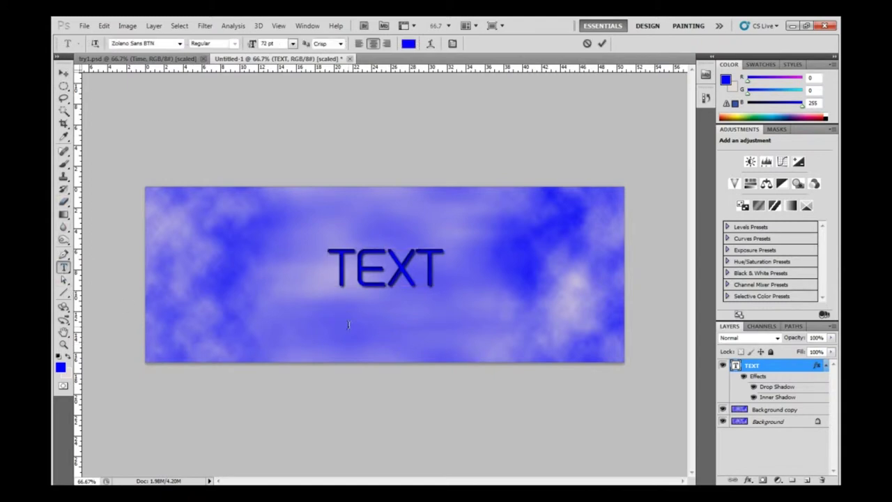
{"action": "type", "text": "dfqsdfasdf"}
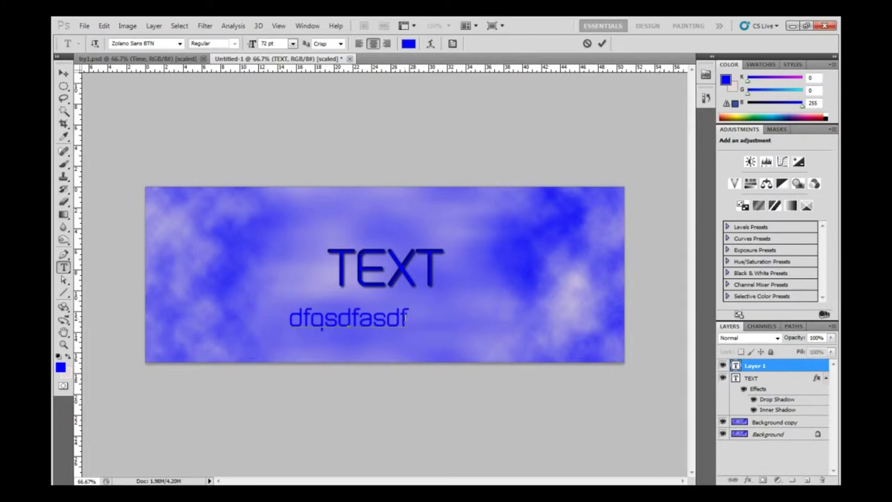
{"action": "double_click", "coordinate": [387, 337]}
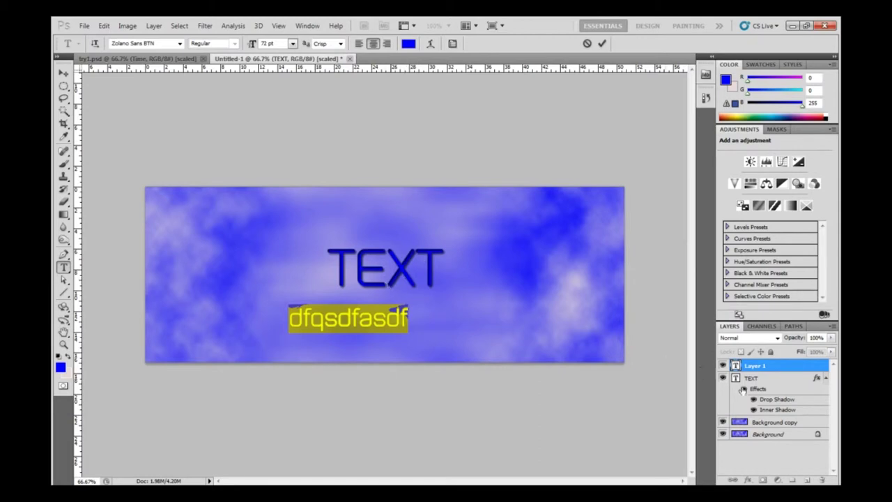
- Copy the layer style of the TEXT layer and paste it onto the dfqsdfasdf layer
{"action": "left_click", "coordinate": [766, 391]}
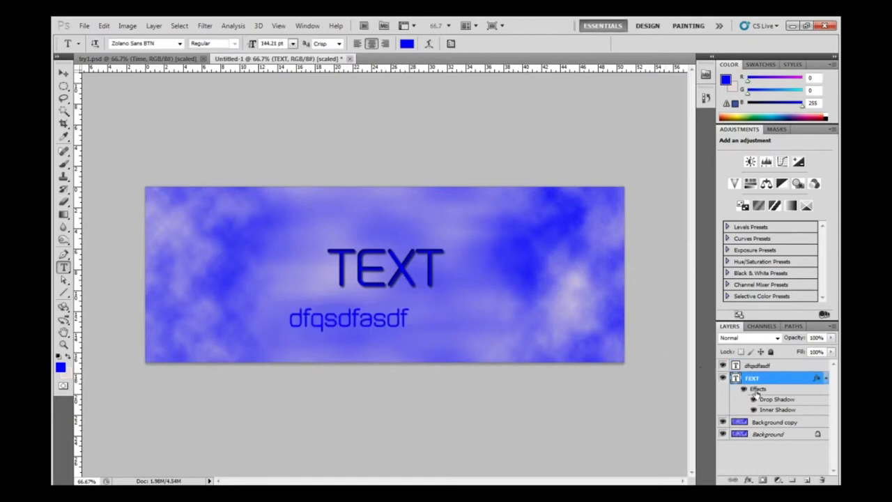
{"action": "right_click", "coordinate": [762, 392]}
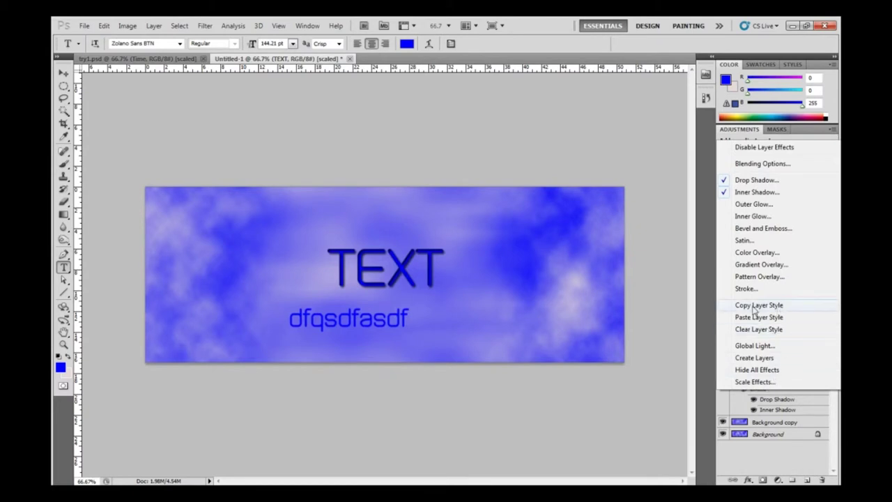
{"action": "left_click", "coordinate": [757, 307]}
{"action": "left_click", "coordinate": [761, 365]}
{"action": "right_click", "coordinate": [761, 365]}
{"action": "left_click", "coordinate": [763, 342]}
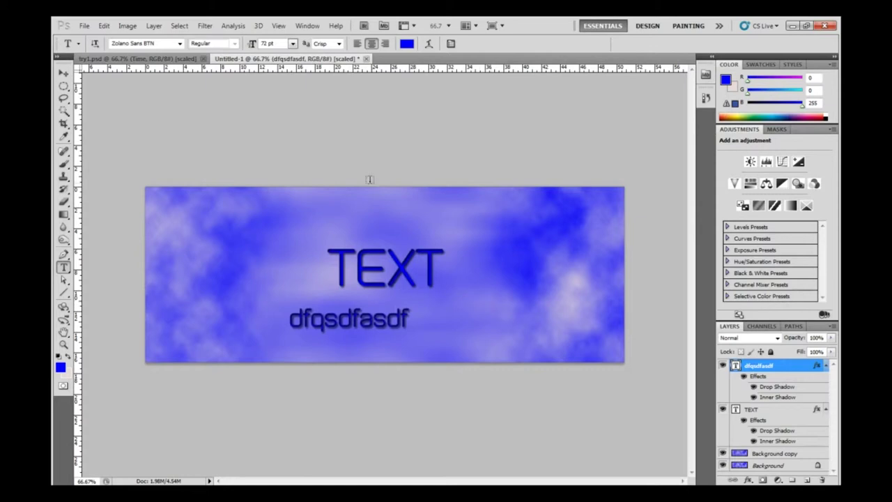
- Show the prepared try1.psd banner, and switch to the travel time.aep project in After Effects
{"action": "left_click", "coordinate": [167, 59]}
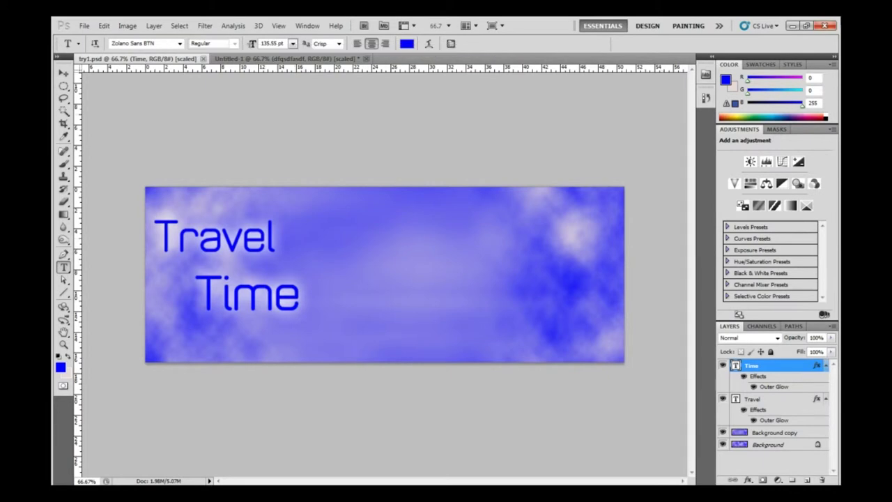
{"action": "left_click", "coordinate": [792, 26]}
{"action": "key", "text": "alt+Tab"}
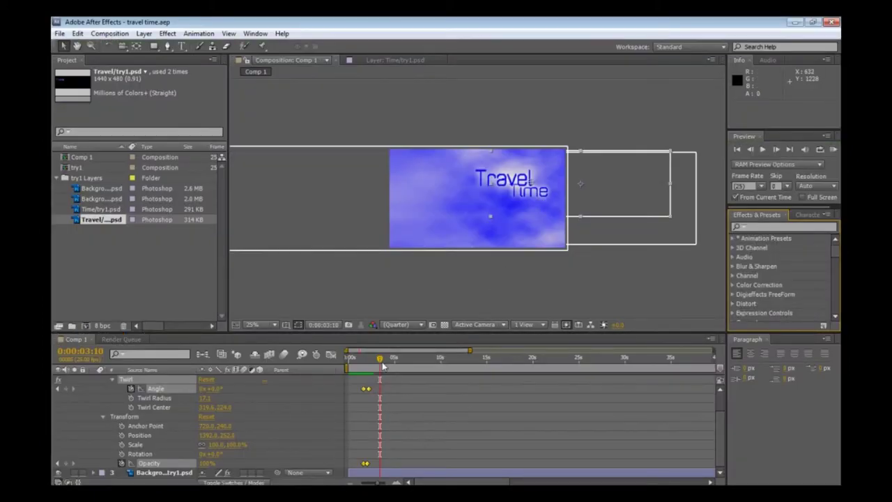
- Preview the Travel Time animation in Comp 1 three times from 0:00:00:00, returning to the start after each playback
{"action": "left_click_drag", "start_coordinate": [381, 363], "coordinate": [348, 364]}
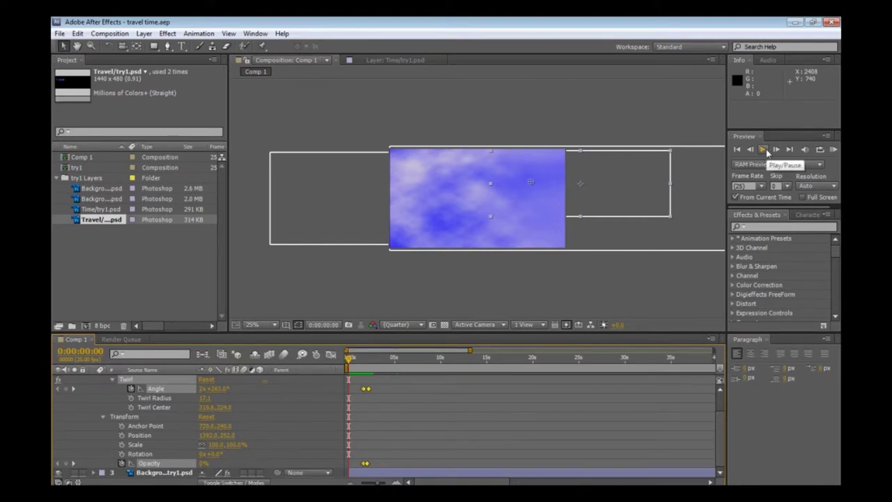
{"action": "left_click", "coordinate": [764, 150]}
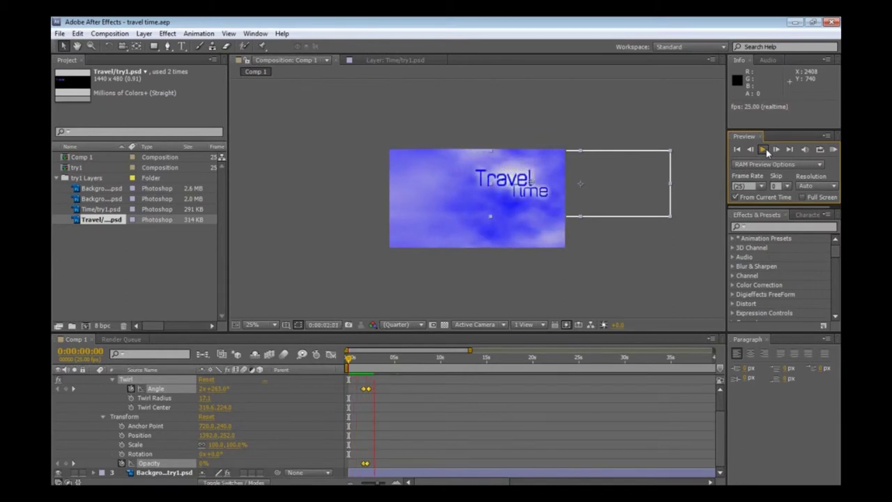
{"action": "left_click", "coordinate": [762, 150]}
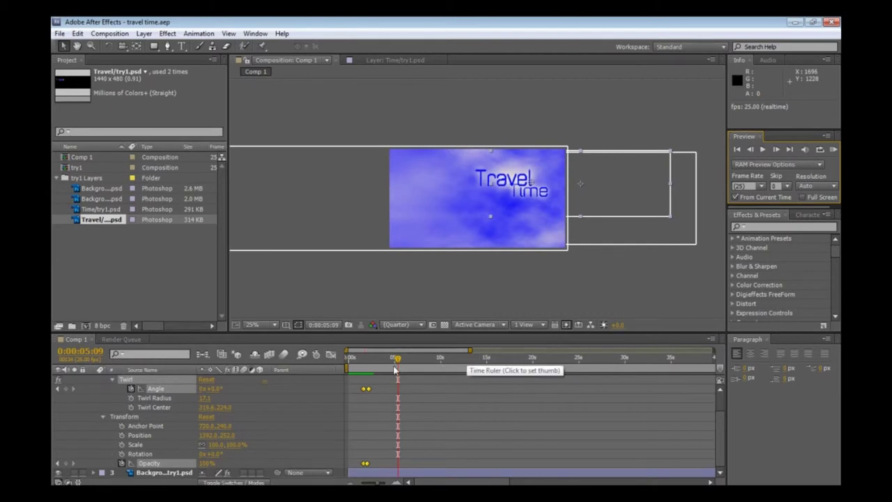
{"action": "left_click_drag", "start_coordinate": [396, 361], "coordinate": [337, 362]}
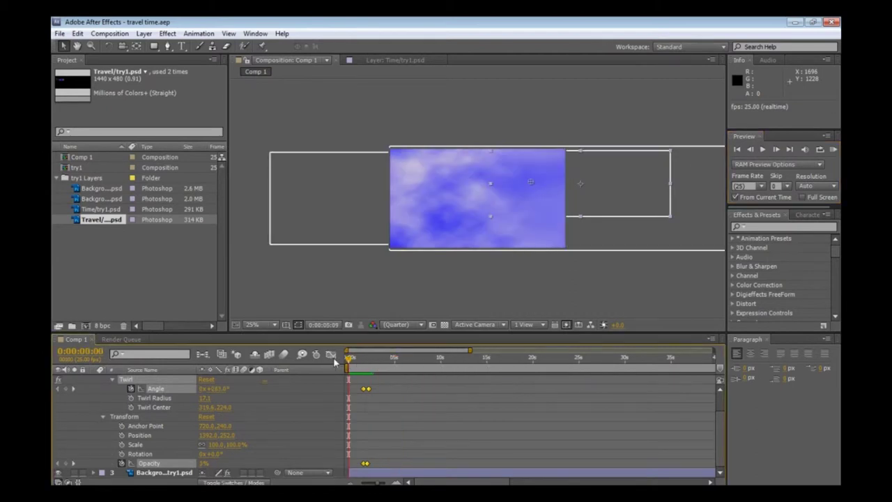
{"action": "left_click", "coordinate": [762, 152]}
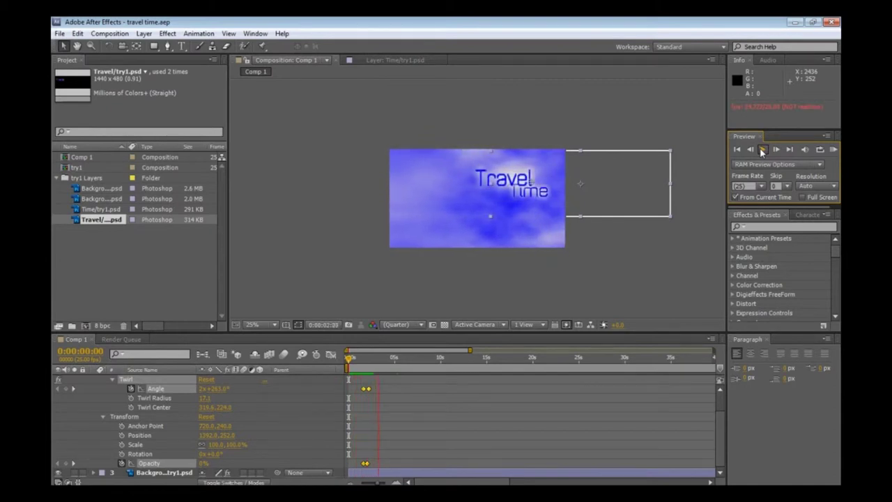
{"action": "left_click", "coordinate": [762, 152]}
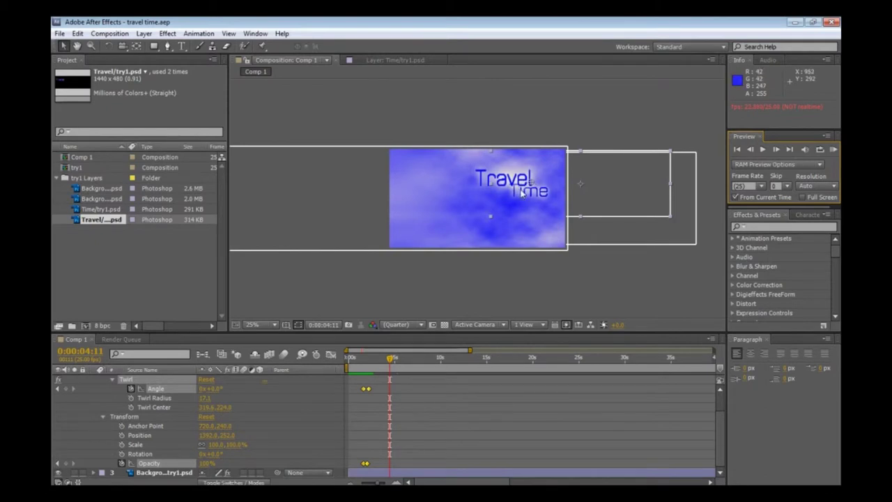
{"action": "left_click_drag", "start_coordinate": [391, 358], "coordinate": [350, 357]}
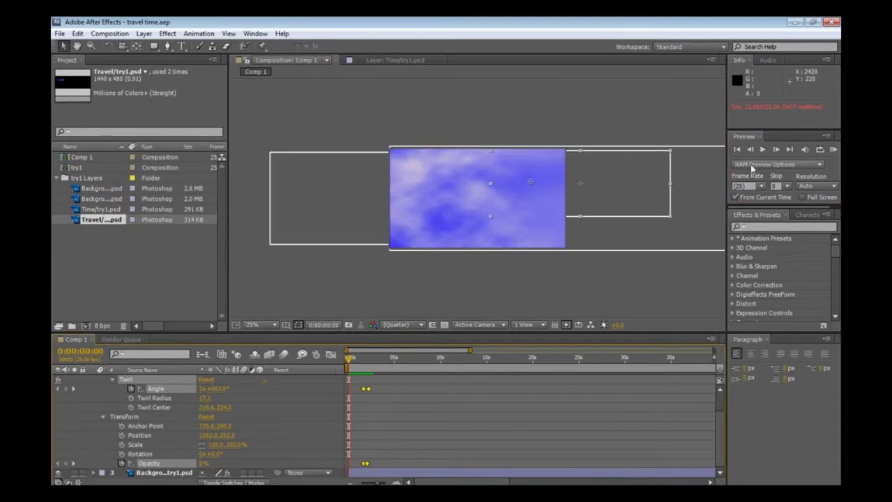
{"action": "left_click", "coordinate": [764, 151]}
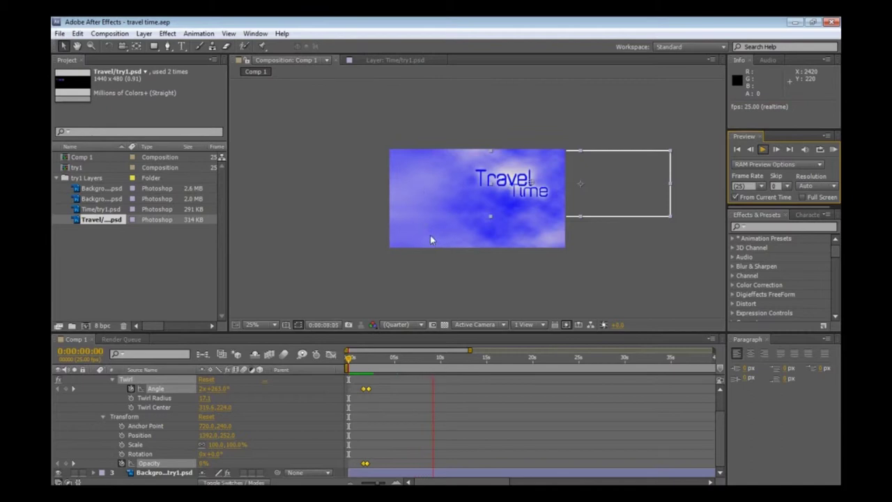
{"action": "left_click", "coordinate": [762, 149]}
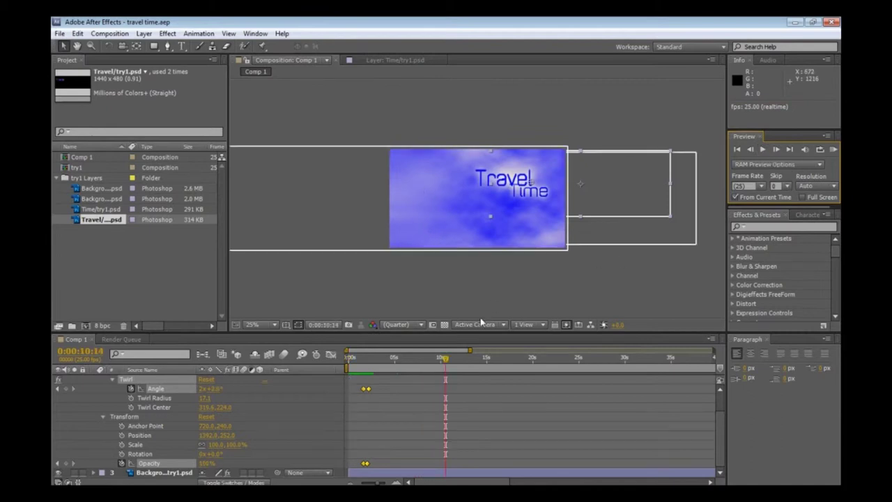
{"action": "left_click_drag", "start_coordinate": [446, 361], "coordinate": [328, 358]}
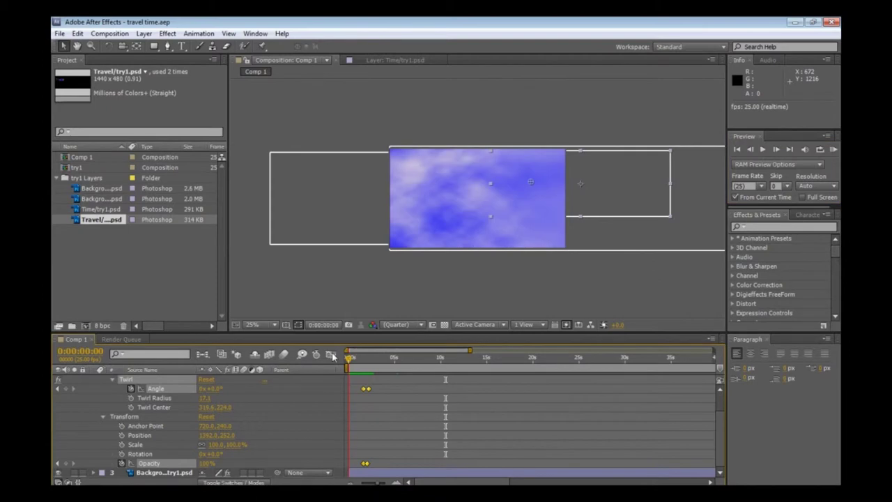
{"action": "left_click", "coordinate": [112, 380]}
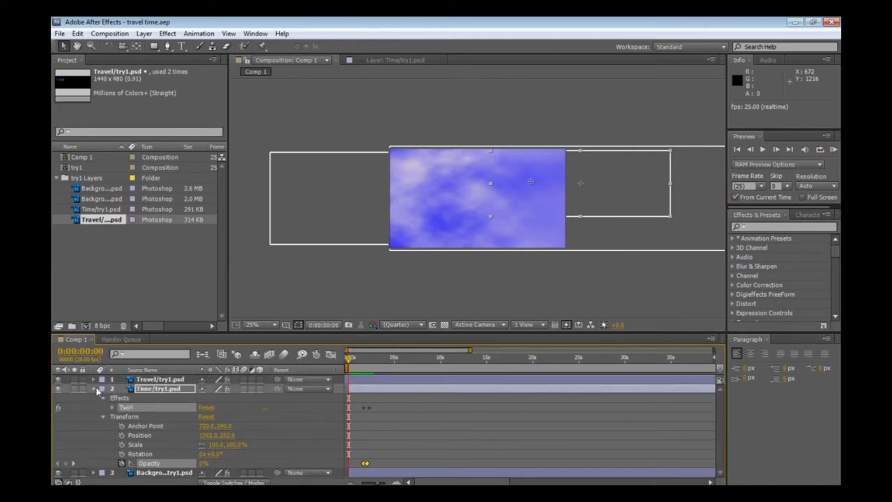
{"action": "left_click", "coordinate": [94, 389]}
{"action": "left_click", "coordinate": [159, 279]}
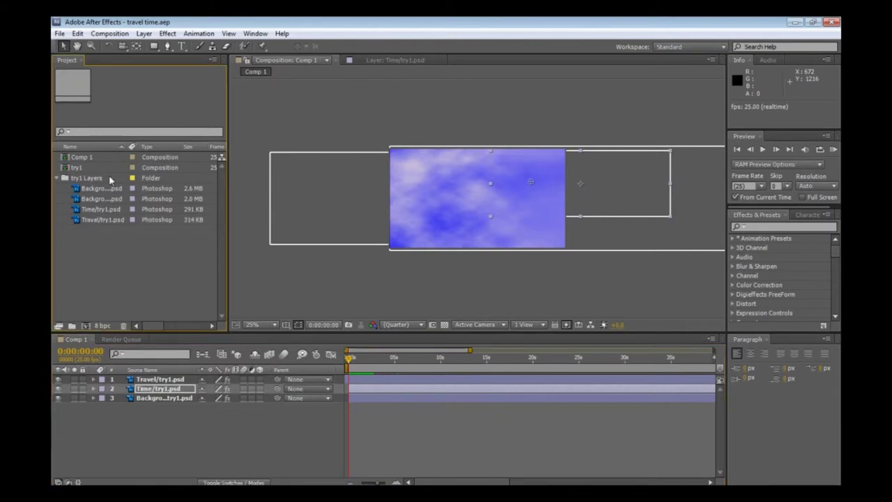
{"action": "left_click_drag", "start_coordinate": [114, 249], "coordinate": [85, 174]}
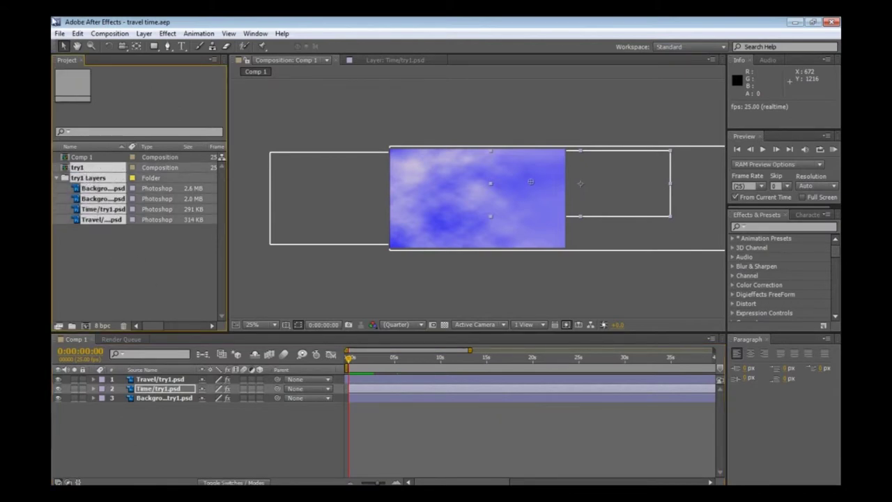
{"action": "left_click", "coordinate": [60, 33]}
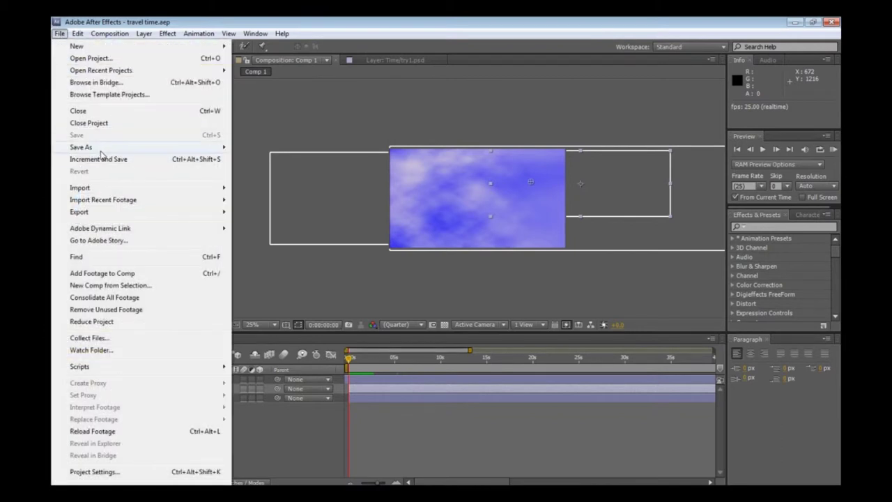
{"action": "left_click", "coordinate": [296, 113]}
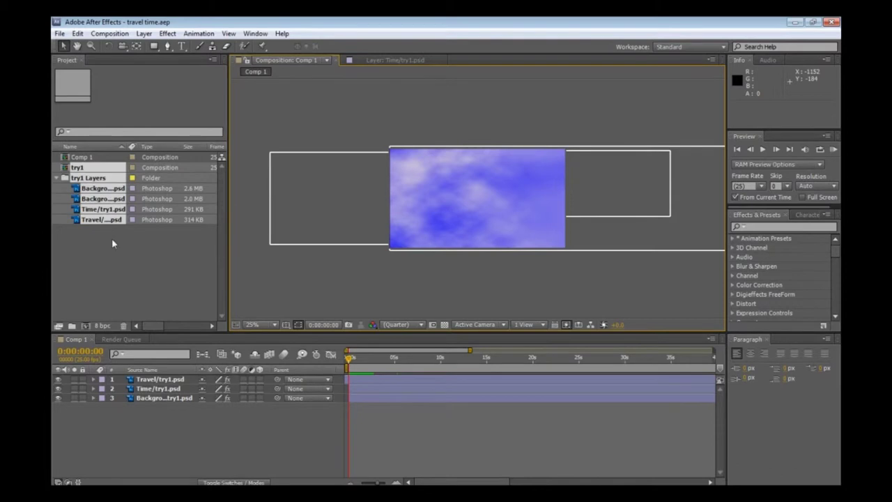
{"action": "left_click", "coordinate": [93, 157]}
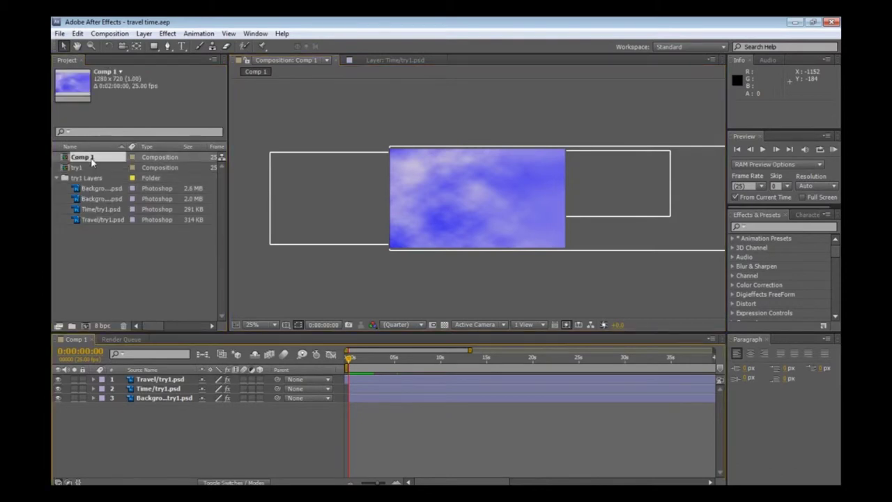
{"action": "left_click_drag", "start_coordinate": [101, 238], "coordinate": [89, 161]}
{"action": "right_click", "coordinate": [90, 159]}
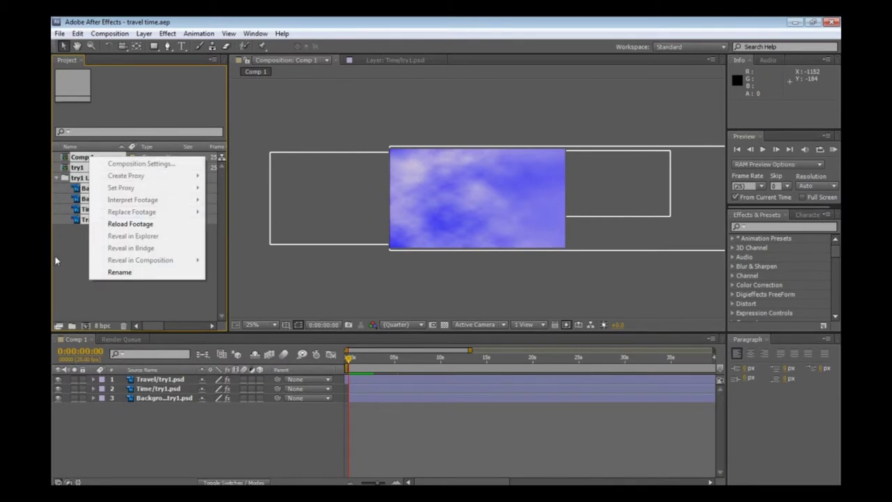
{"action": "left_click", "coordinate": [114, 239]}
- Delete Comp 1, the try1 composition and the try1 Layers folder with its footage from the project
{"action": "left_click_drag", "start_coordinate": [113, 239], "coordinate": [80, 155]}
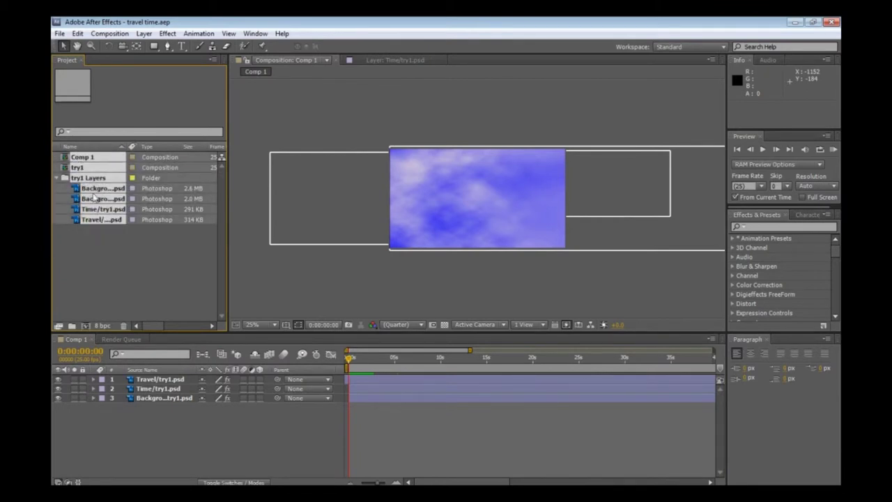
{"action": "key", "text": "Delete"}
{"action": "left_click", "coordinate": [506, 272]}
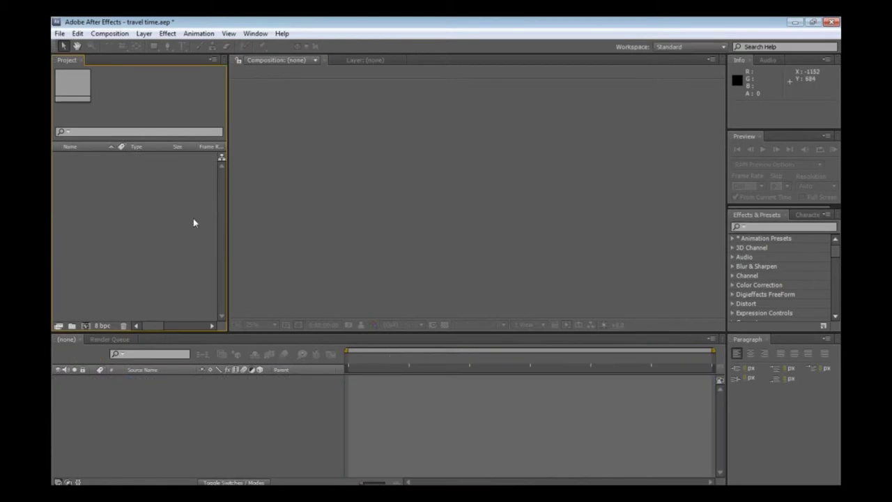
- Create the composition Comp 1 with the HDV/HDTV 720 25 preset and a two-minute duration, and reset the Standard workspace
{"action": "left_click", "coordinate": [101, 35]}
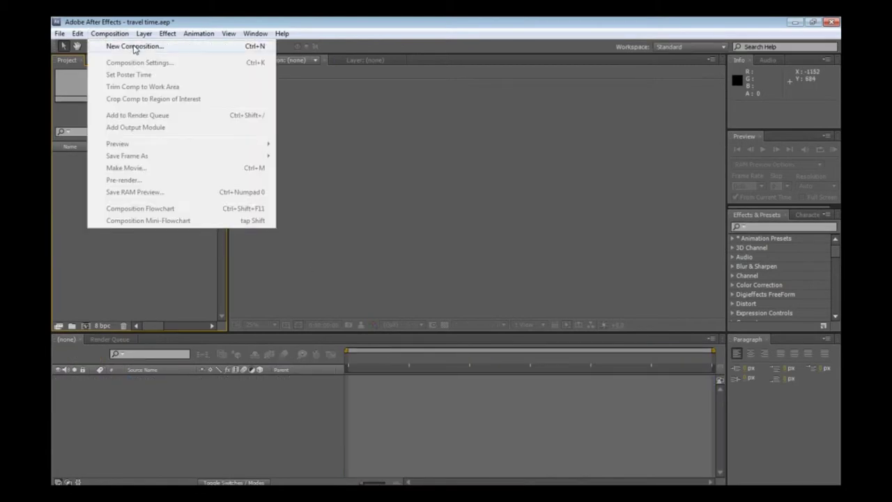
{"action": "left_click", "coordinate": [135, 47]}
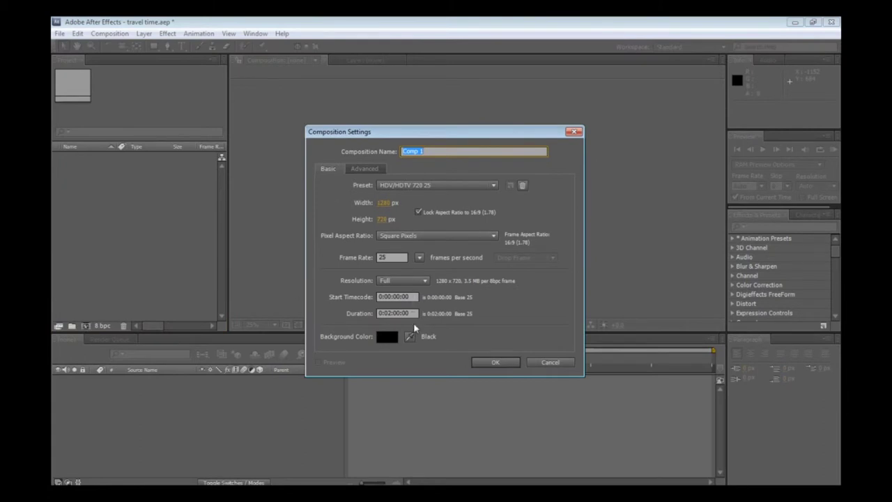
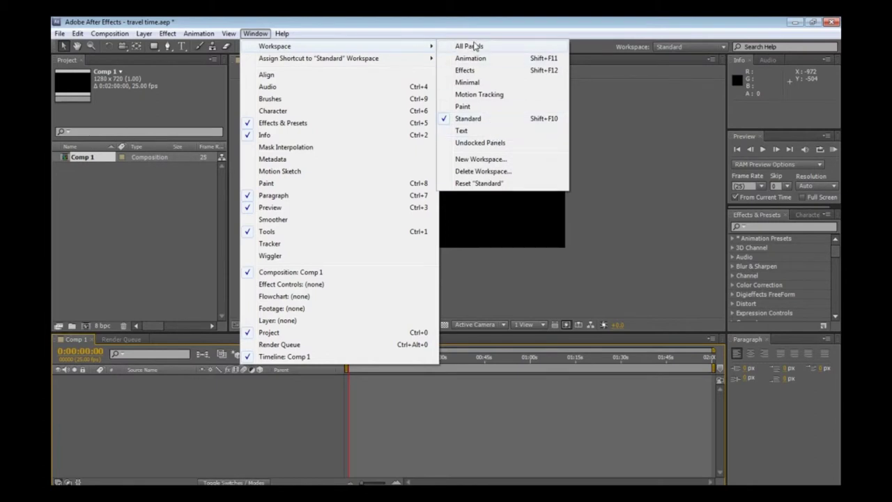
{"action": "left_click", "coordinate": [480, 183]}
{"action": "left_click", "coordinate": [462, 273]}
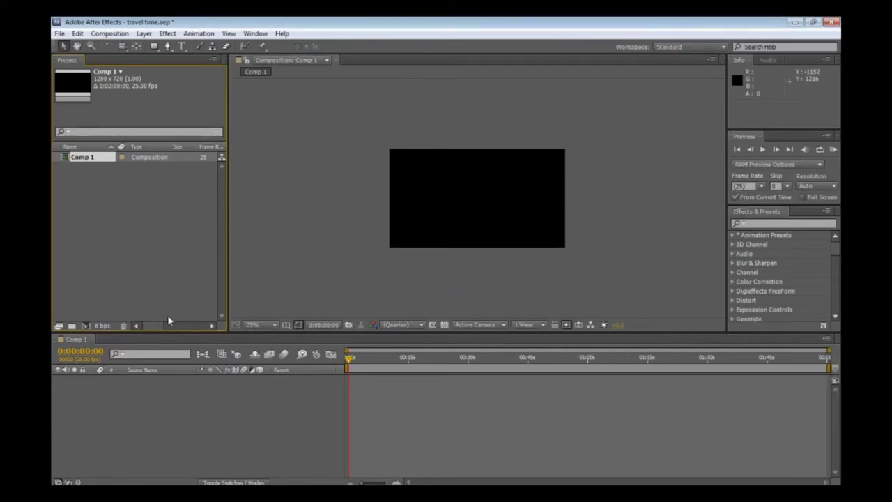
- Import try1.psd from the Desktop as a Composition, with its layer styles merged into footage and Live Photoshop 3D enabled
{"action": "left_click", "coordinate": [117, 192]}
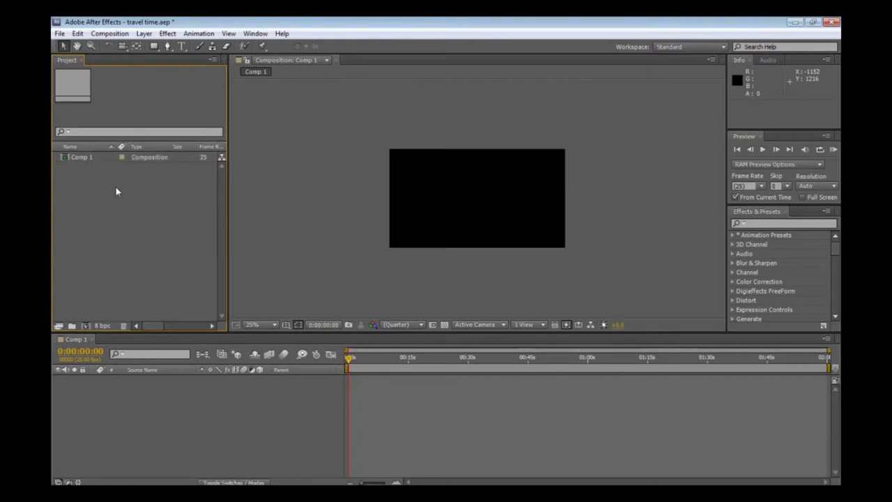
{"action": "double_click", "coordinate": [173, 182]}
{"action": "left_click_drag", "start_coordinate": [355, 103], "coordinate": [352, 183]}
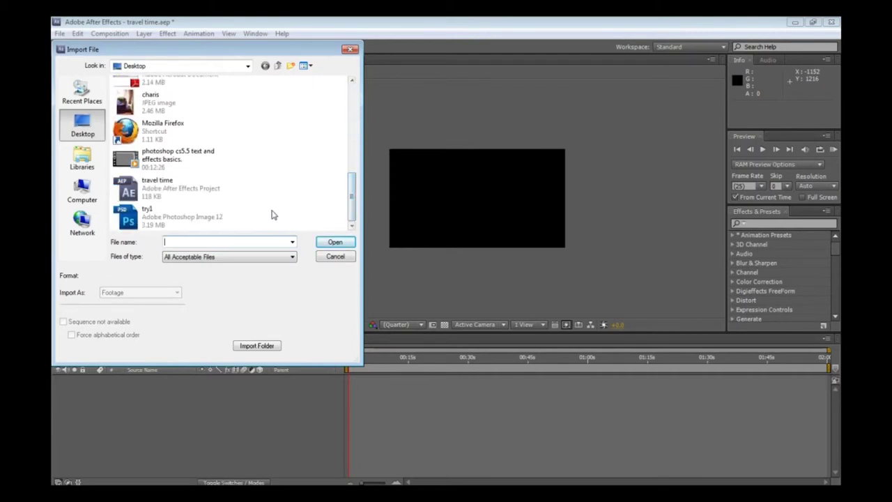
{"action": "left_click", "coordinate": [139, 219]}
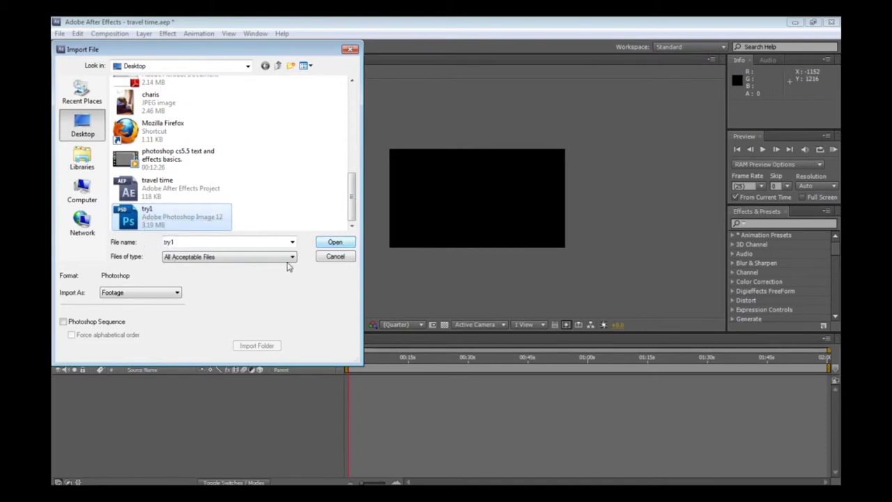
{"action": "left_click", "coordinate": [117, 293]}
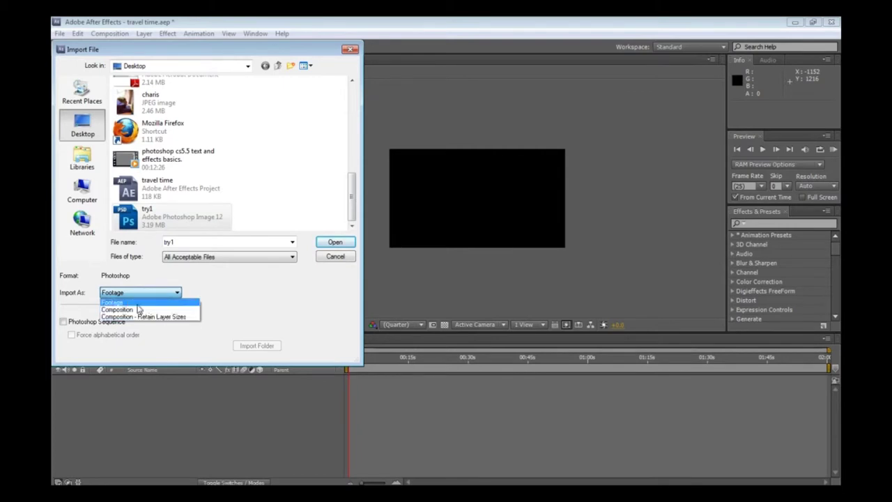
{"action": "left_click", "coordinate": [147, 311]}
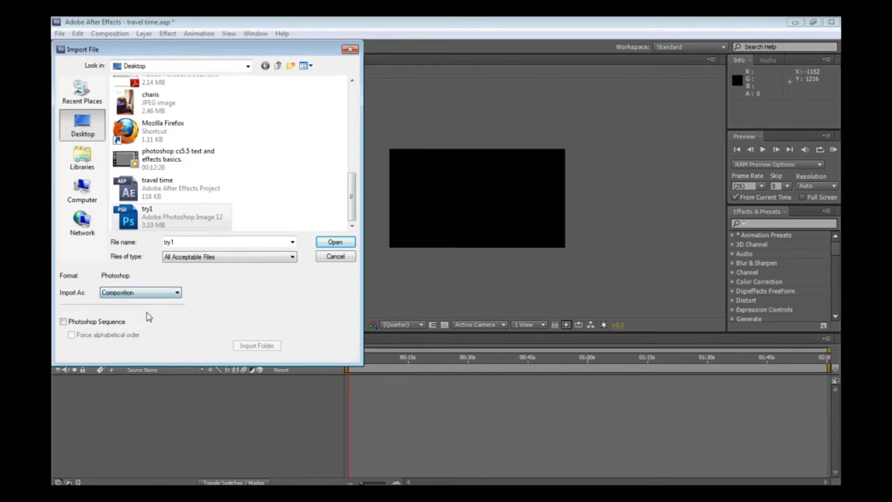
{"action": "left_click", "coordinate": [331, 243]}
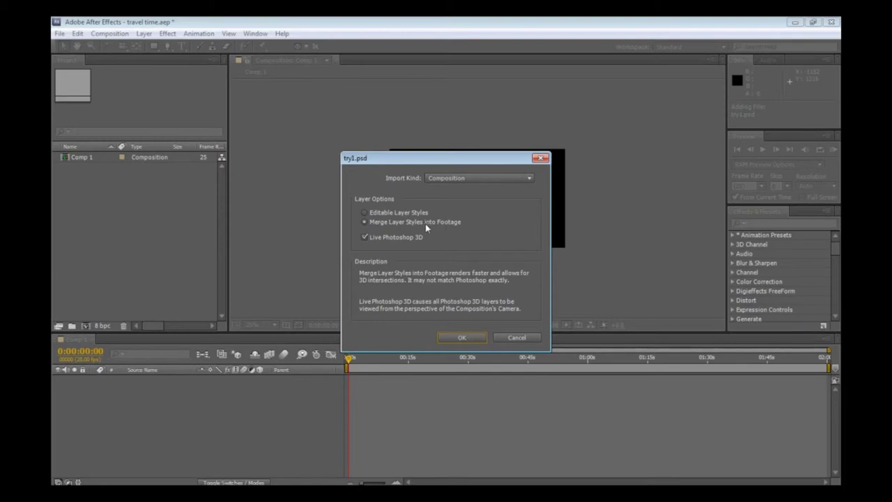
{"action": "left_click", "coordinate": [467, 336]}
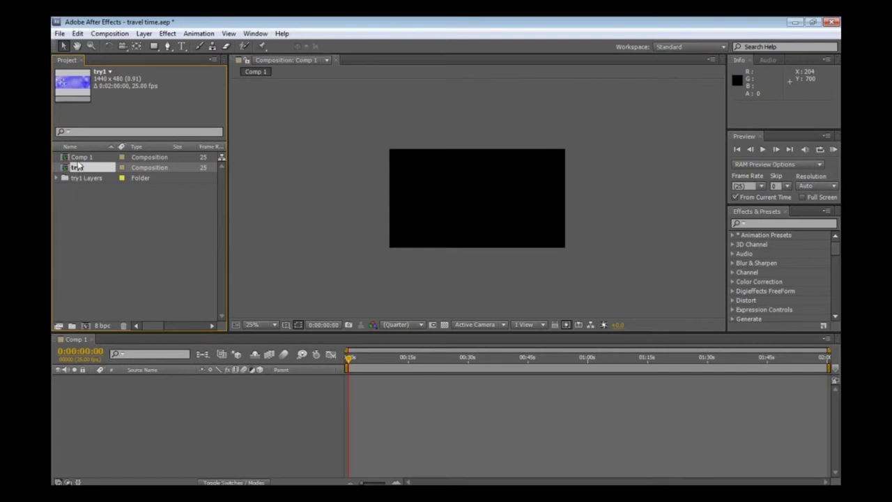
- Expand the try1 Layers folder and add the Background copy/try1.psd footage to the Comp 1 timeline
{"action": "left_click", "coordinate": [80, 159]}
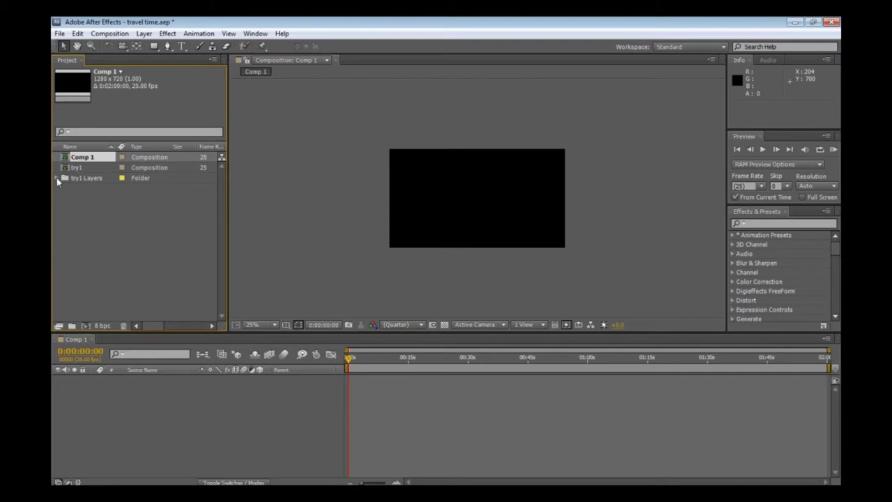
{"action": "left_click", "coordinate": [57, 179]}
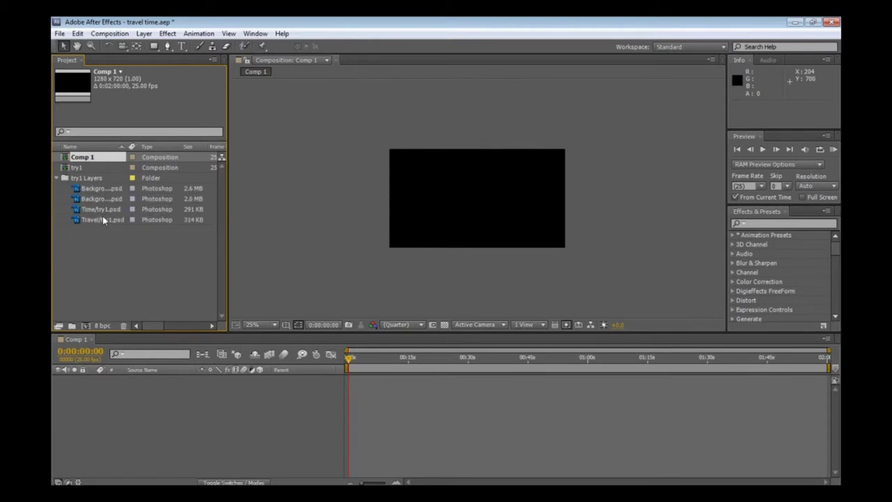
{"action": "mouse_move", "coordinate": [98, 198]}
{"action": "left_mouse_down"}
{"action": "mouse_move", "coordinate": [83, 183]}
{"action": "mouse_move", "coordinate": [91, 200]}
{"action": "left_mouse_up"}
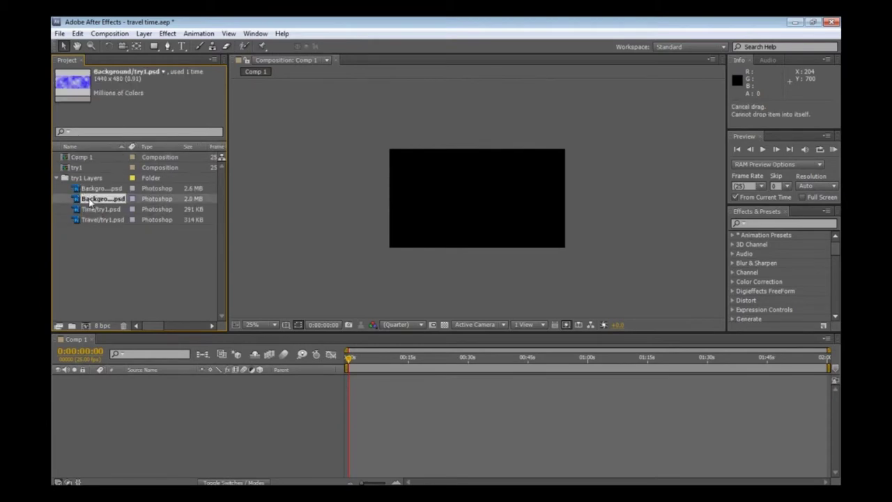
{"action": "key", "text": "Up"}
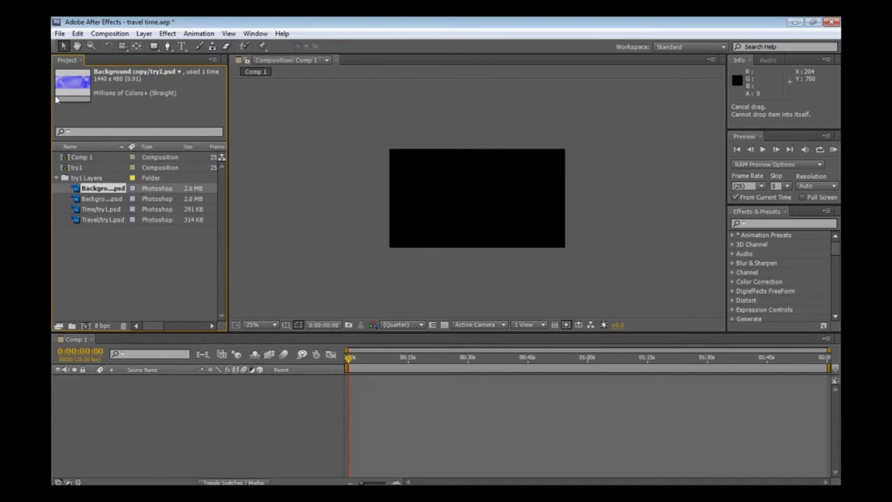
{"action": "left_click_drag", "start_coordinate": [99, 191], "coordinate": [146, 397]}
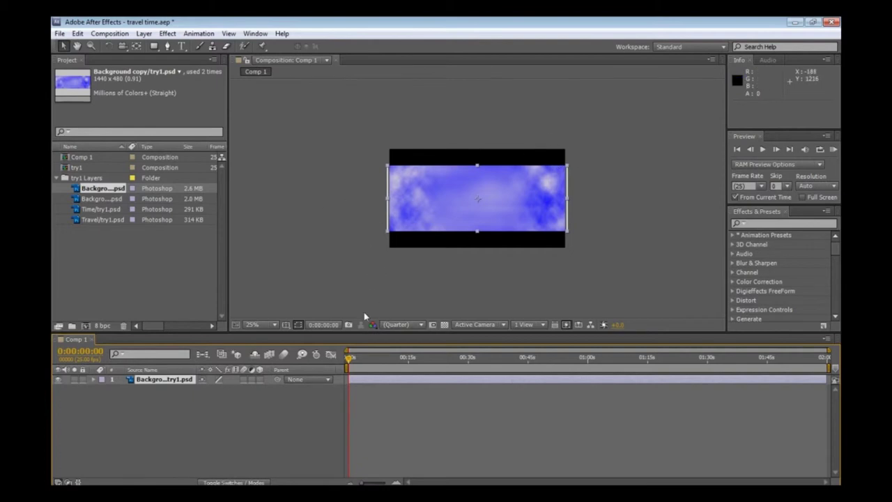
- Enlarge the Background copy layer to about 187 × 158% and move it horizontally to about 1228, 360, covering the frame
{"action": "left_click_drag", "start_coordinate": [388, 166], "coordinate": [311, 149]}
{"action": "left_click_drag", "start_coordinate": [344, 177], "coordinate": [425, 179]}
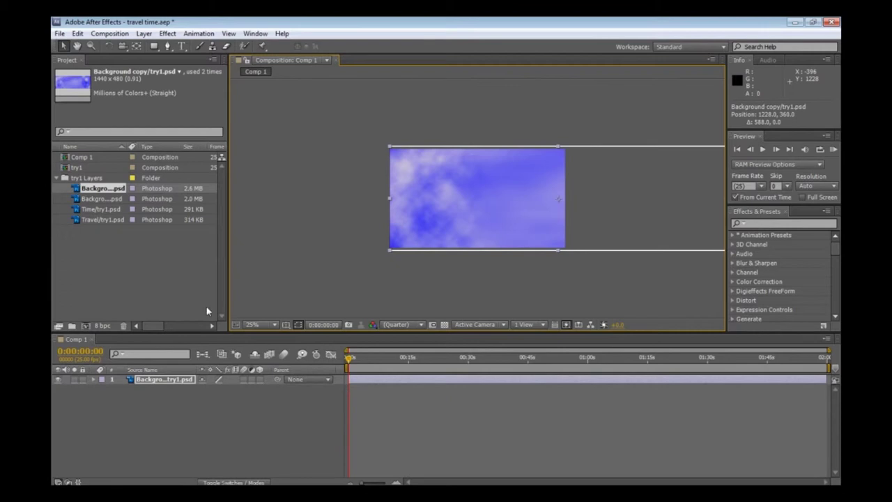
- Reveal the Background copy layer's Position property and set its first keyframe at 0:00:00:00
{"action": "left_click", "coordinate": [154, 380]}
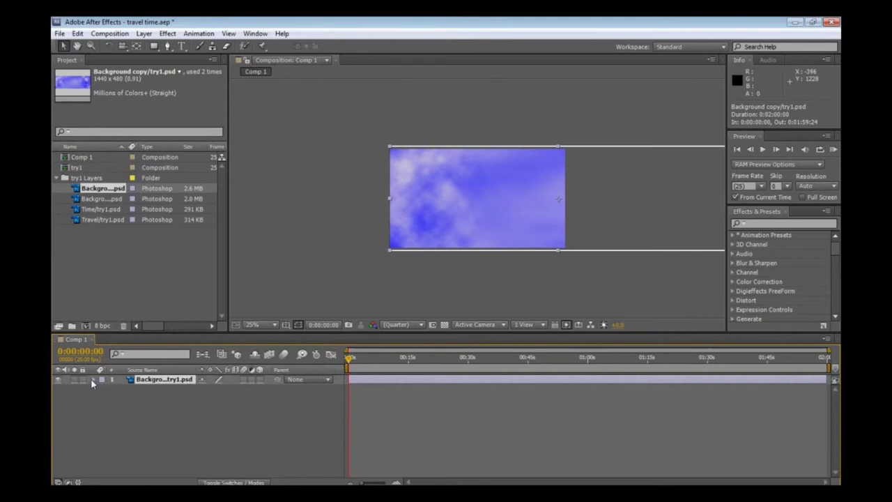
{"action": "key", "text": "p"}
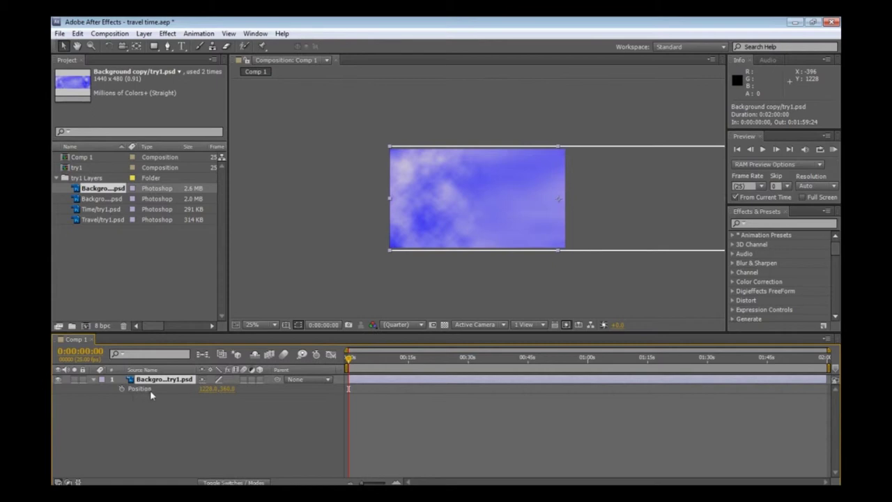
{"action": "left_click", "coordinate": [93, 379]}
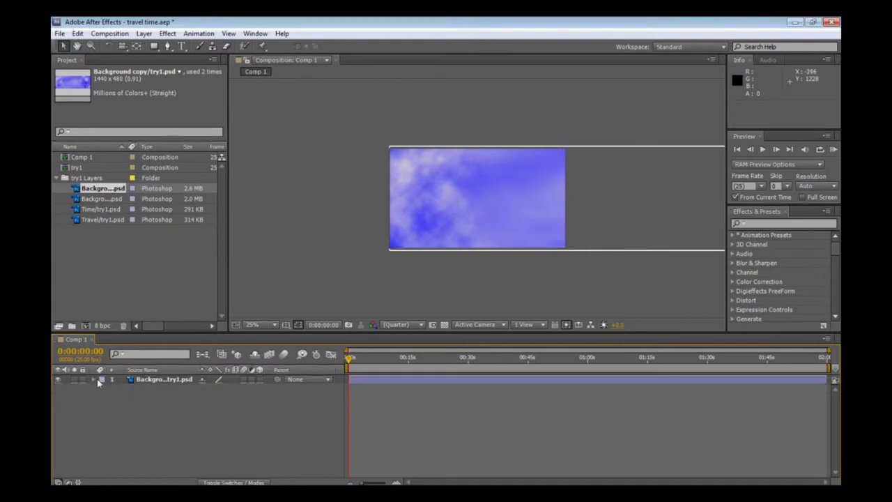
{"action": "left_click", "coordinate": [102, 380]}
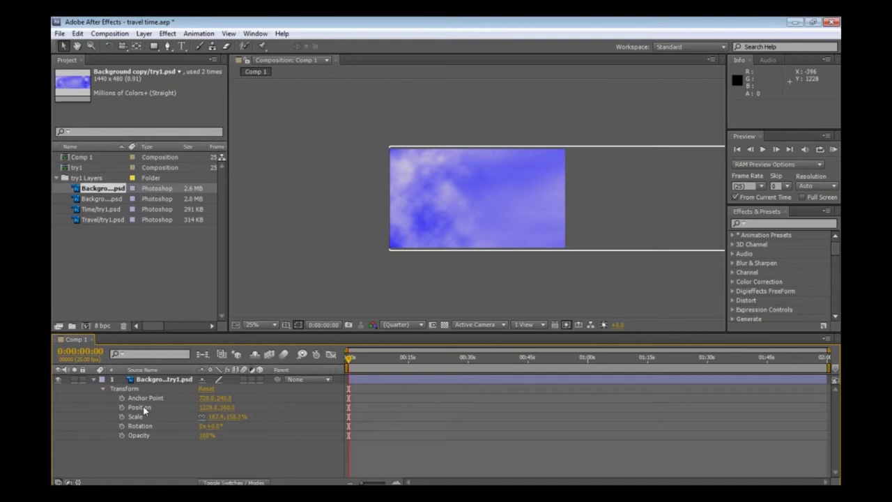
{"action": "left_click", "coordinate": [154, 381]}
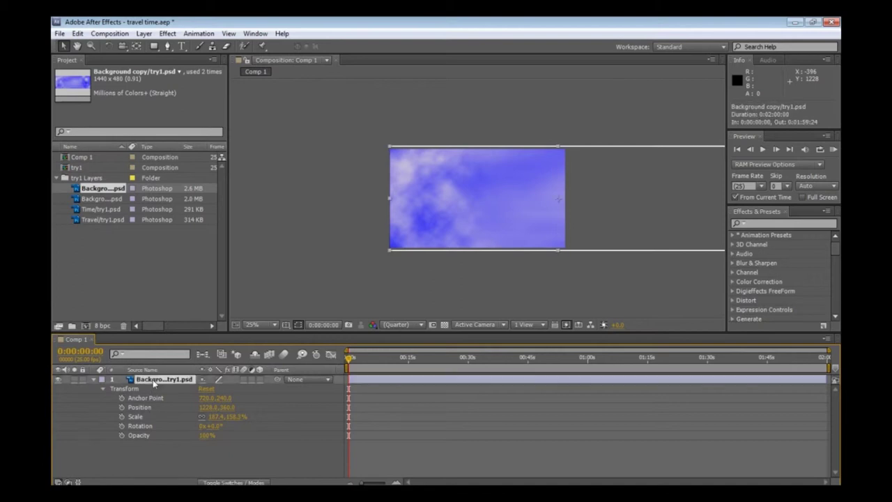
{"action": "left_click", "coordinate": [94, 379]}
{"action": "key", "text": "p"}
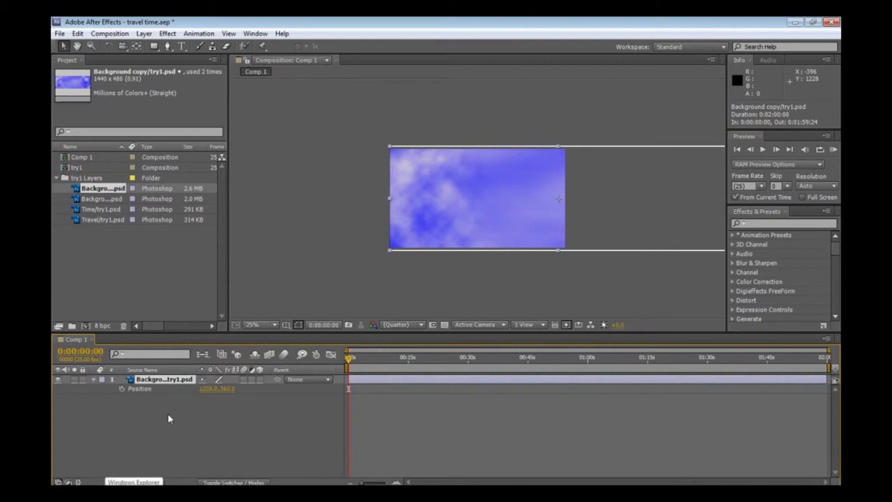
{"action": "left_click", "coordinate": [123, 389]}
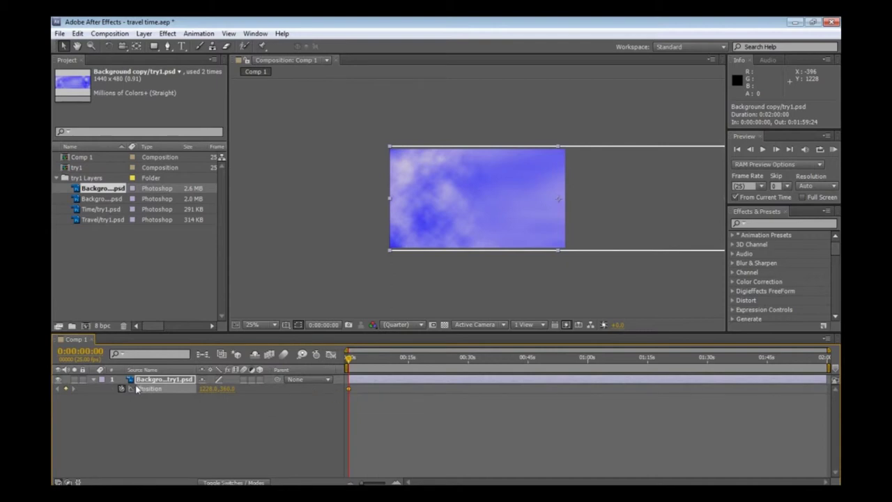
- At 0:00:02:22, shift the Background copy layer across the frame to about 52, 362 to create a second Position keyframe
{"action": "left_click", "coordinate": [93, 381]}
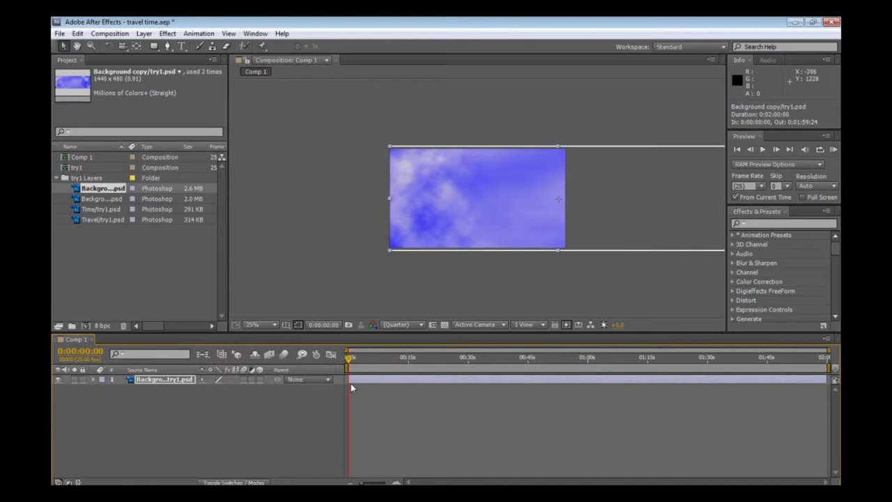
{"action": "left_click", "coordinate": [93, 380]}
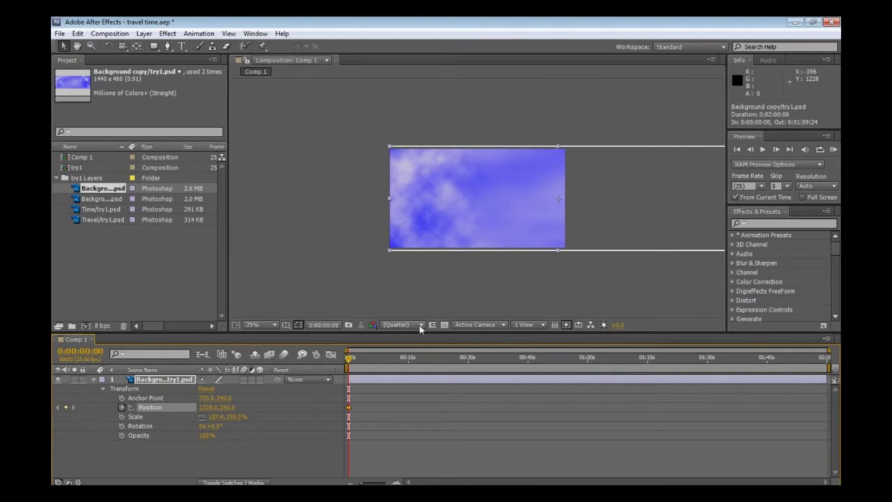
{"action": "left_click_drag", "start_coordinate": [349, 358], "coordinate": [357, 360]}
{"action": "left_click_drag", "start_coordinate": [357, 363], "coordinate": [360, 363]}
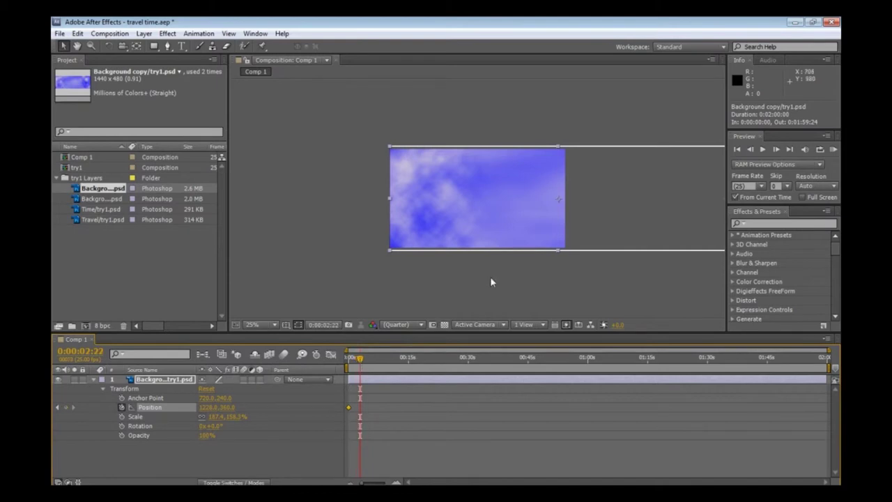
{"action": "left_click_drag", "start_coordinate": [556, 225], "coordinate": [394, 223]}
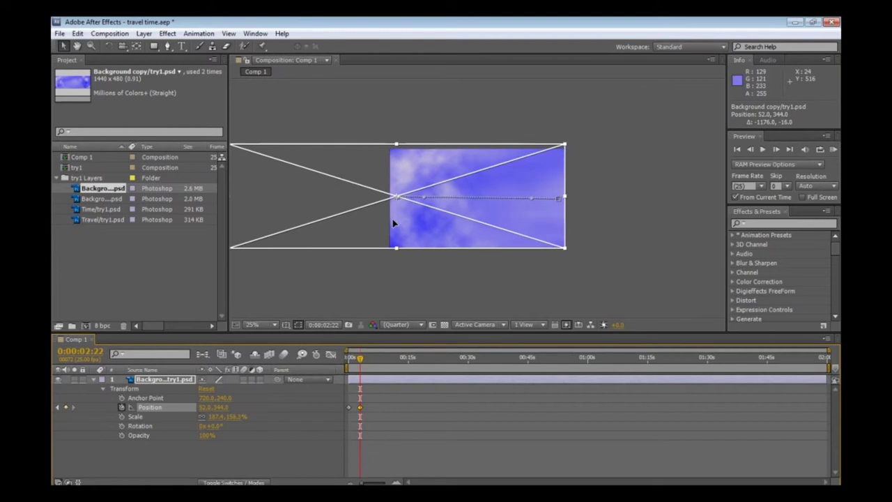
{"action": "left_click_drag", "start_coordinate": [394, 223], "coordinate": [393, 225]}
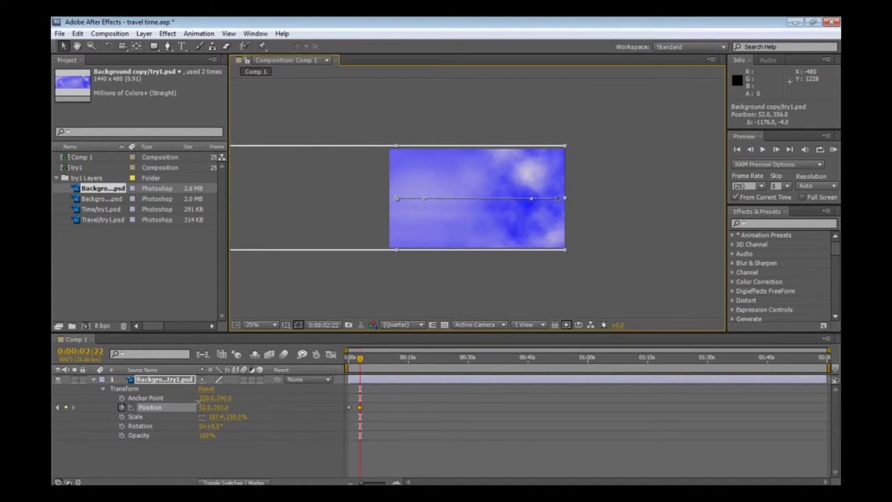
{"action": "left_click_drag", "start_coordinate": [222, 407], "coordinate": [247, 413]}
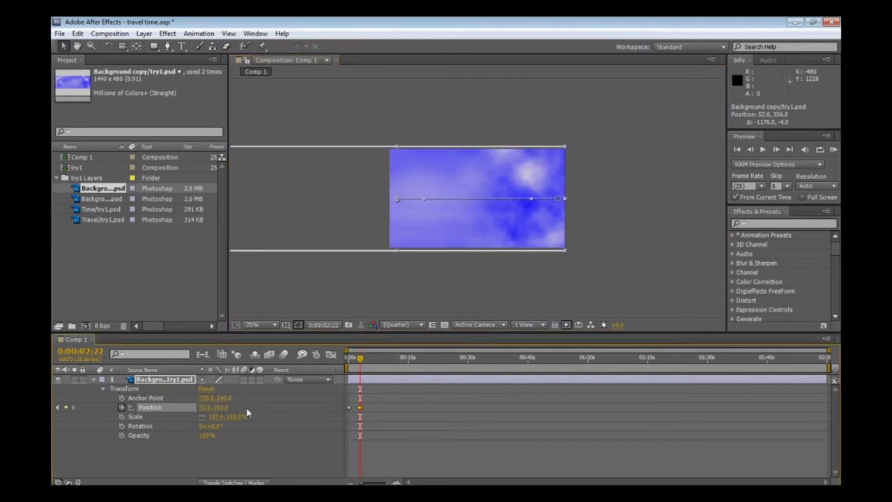
- Preview the background's Position animation from 0:00:00:00, and return the time indicator to the start
{"action": "left_click", "coordinate": [360, 407]}
{"action": "left_click_drag", "start_coordinate": [360, 359], "coordinate": [336, 365]}
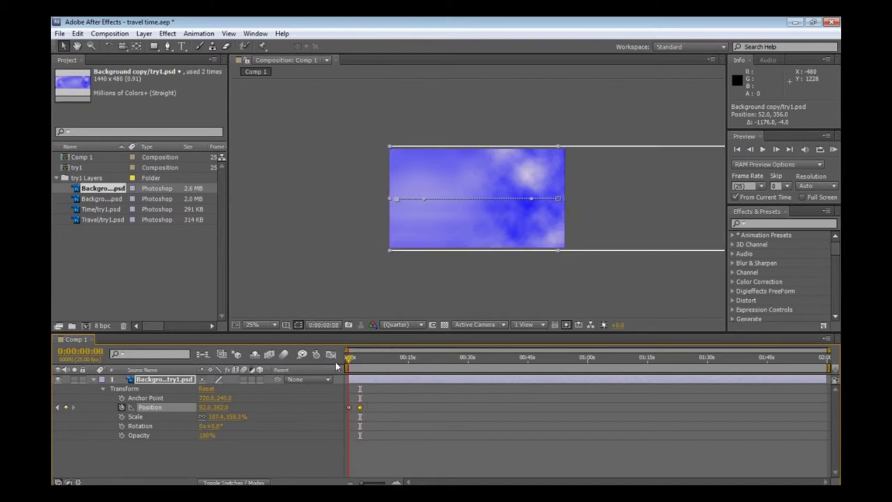
{"action": "left_click", "coordinate": [762, 149]}
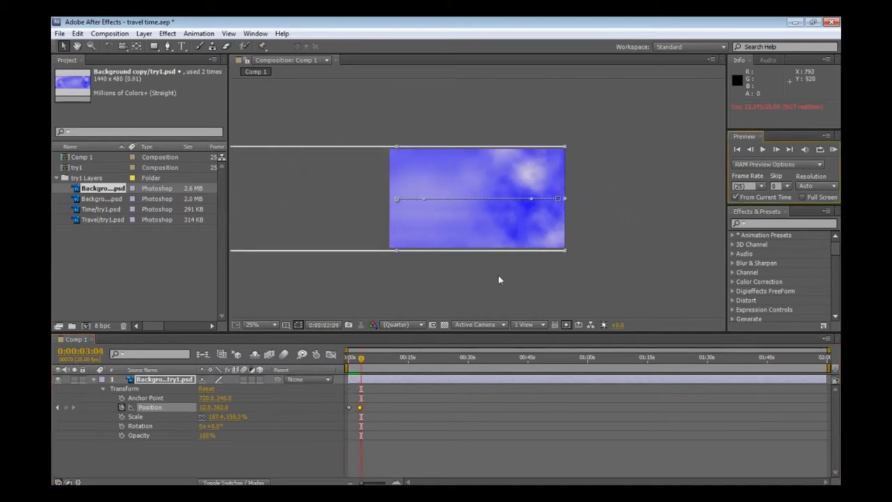
{"action": "left_click_drag", "start_coordinate": [361, 359], "coordinate": [349, 359]}
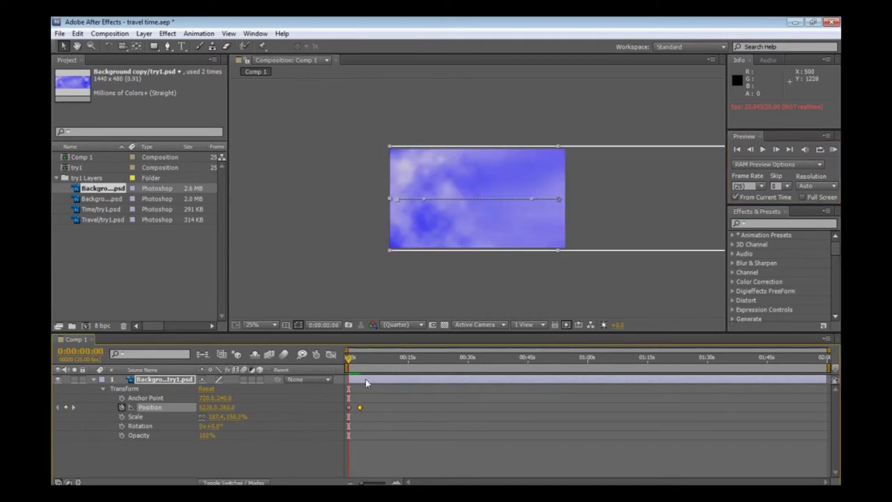
- Show the background's Position curve in the Graph Editor and apply Easy Ease In to its first keyframe
{"action": "left_click_drag", "start_coordinate": [351, 410], "coordinate": [349, 409]}
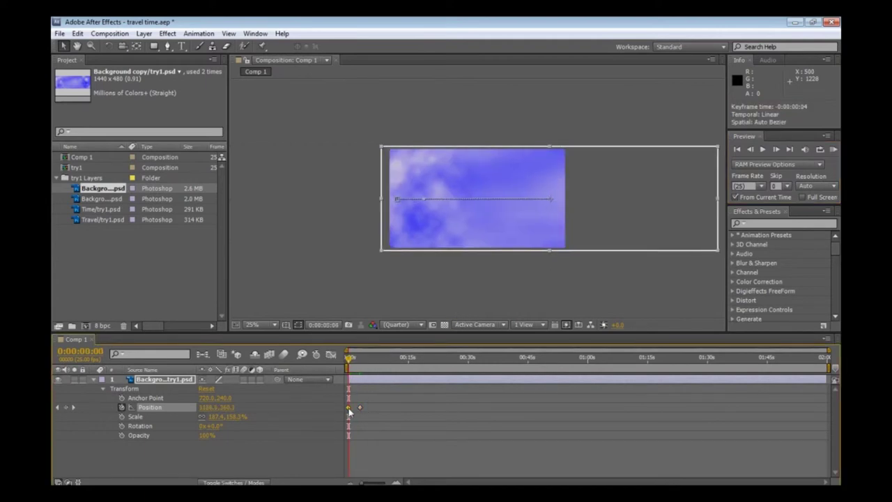
{"action": "right_click", "coordinate": [349, 407]}
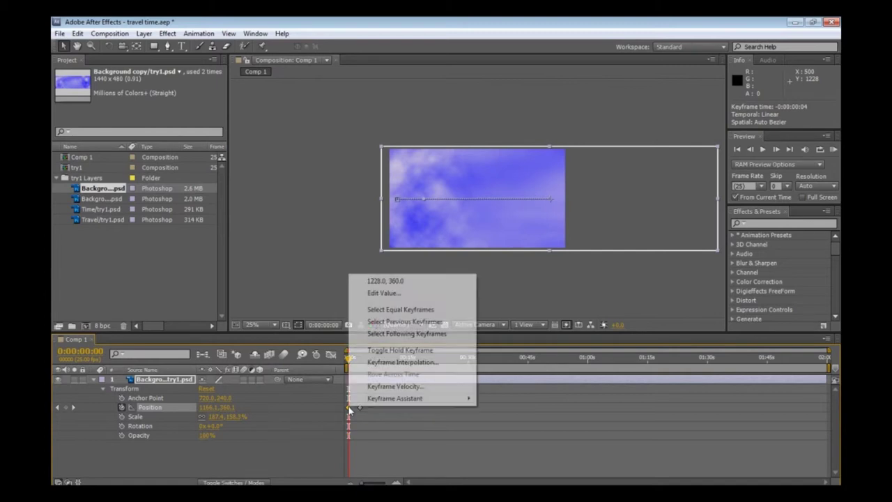
{"action": "left_click", "coordinate": [331, 354]}
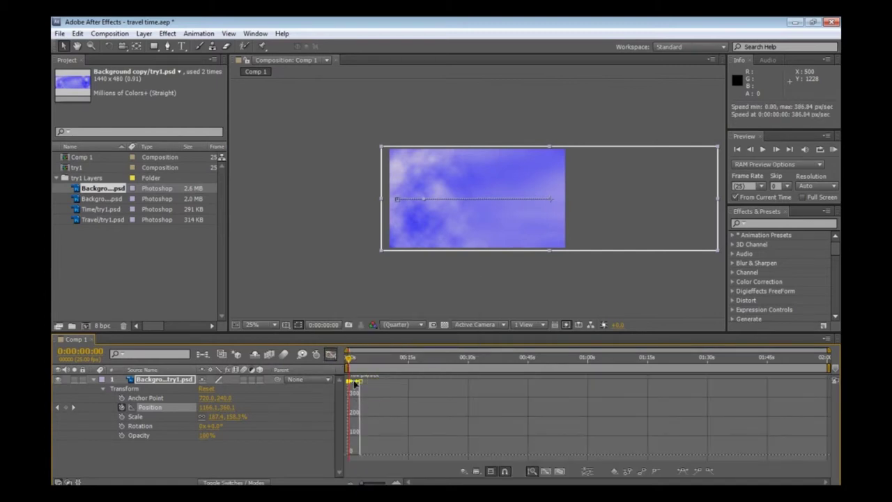
{"action": "left_click_drag", "start_coordinate": [365, 483], "coordinate": [379, 482]}
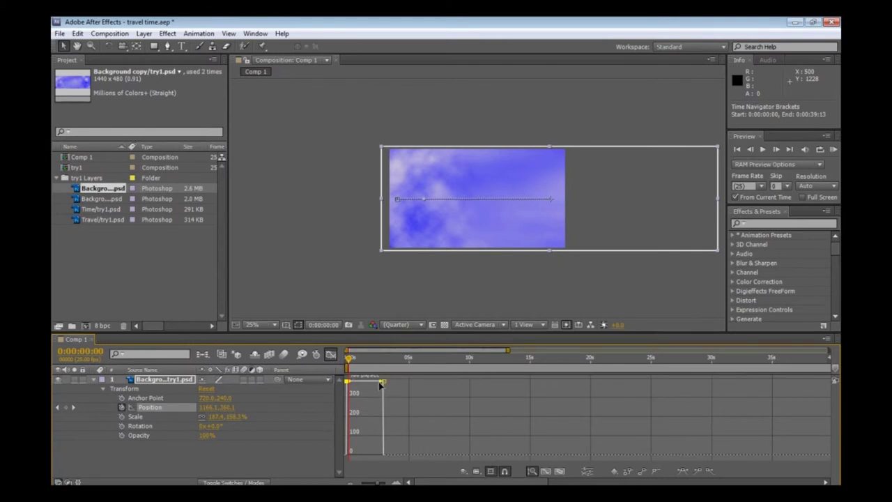
{"action": "right_click", "coordinate": [343, 384]}
{"action": "mouse_move", "coordinate": [379, 374]}
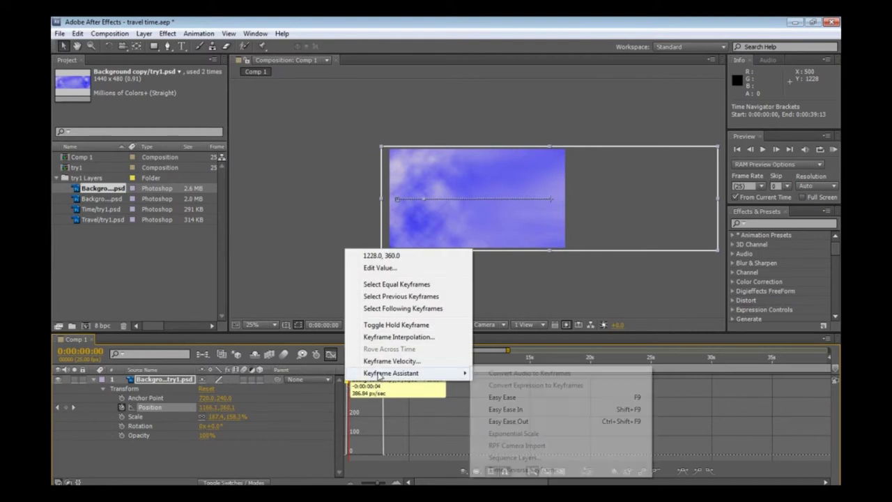
{"action": "left_click", "coordinate": [518, 412]}
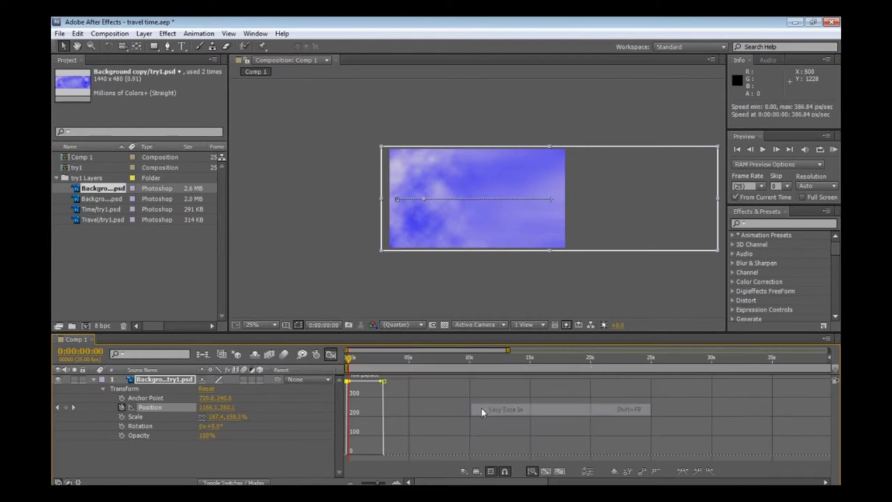
- Apply Easy Ease In to the background's second Position keyframe and preview the motion from the start
{"action": "right_click", "coordinate": [384, 382]}
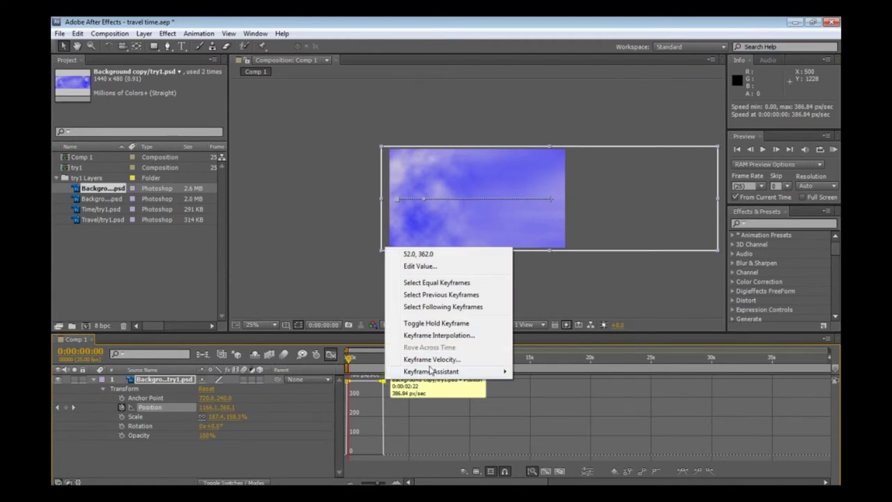
{"action": "mouse_move", "coordinate": [453, 372]}
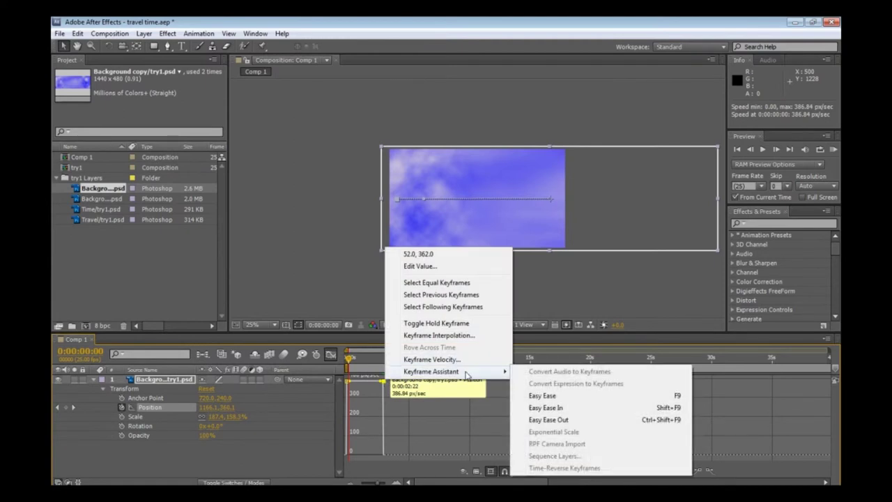
{"action": "left_click", "coordinate": [541, 411]}
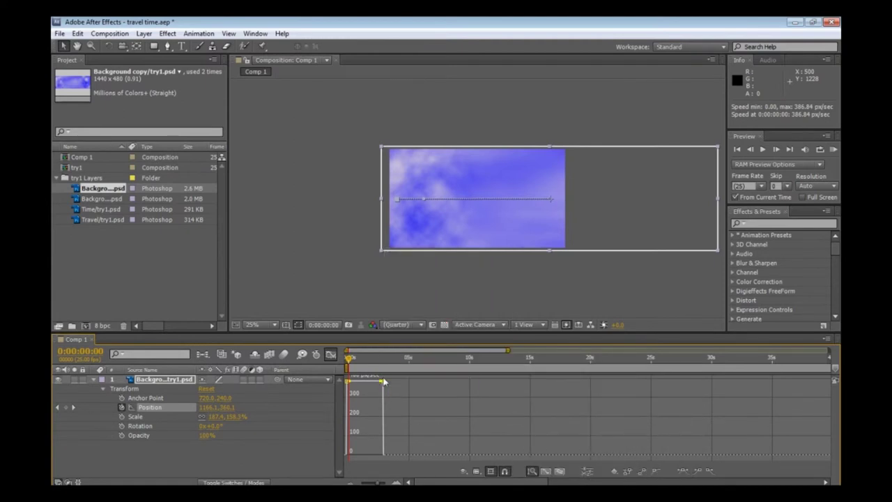
{"action": "left_click", "coordinate": [763, 150]}
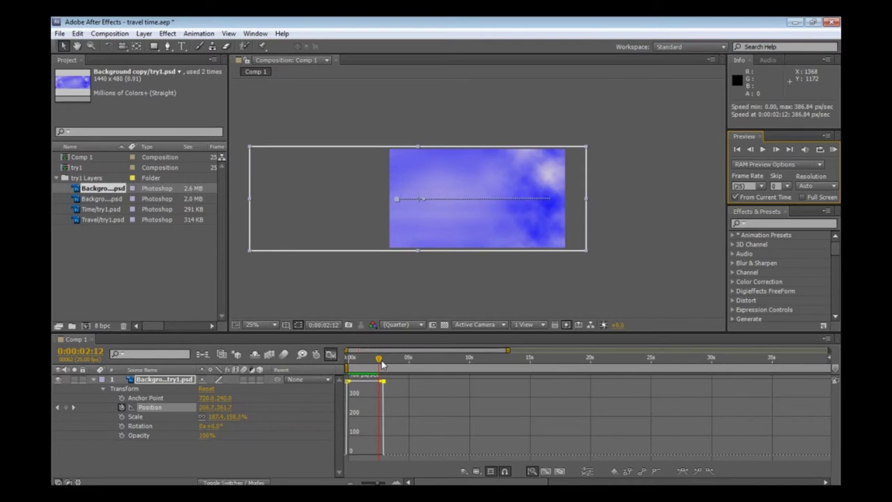
{"action": "left_click", "coordinate": [349, 390]}
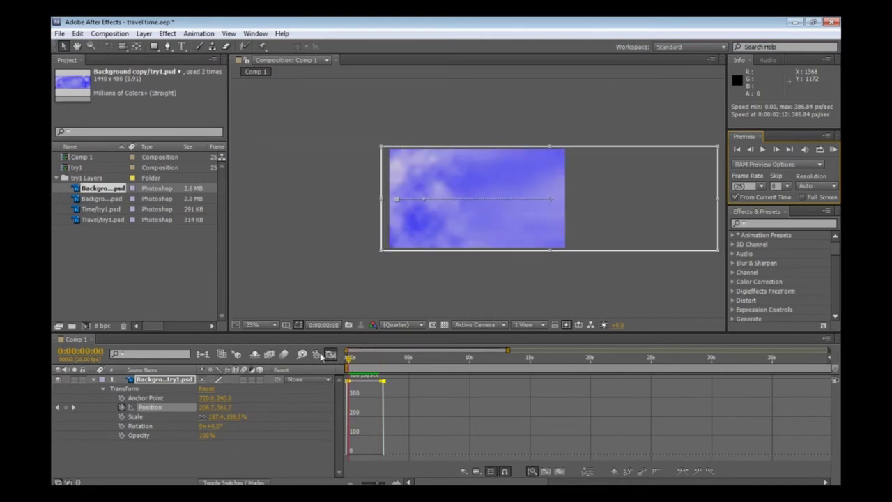
- Apply Easy Ease Out to the background's first Position keyframe and preview the eased motion
{"action": "right_click", "coordinate": [348, 383]}
{"action": "mouse_move", "coordinate": [393, 376]}
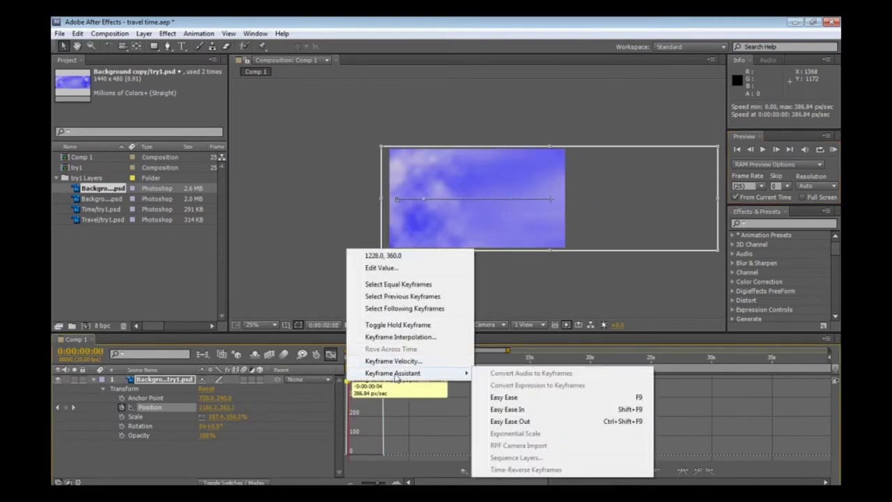
{"action": "left_click", "coordinate": [514, 422]}
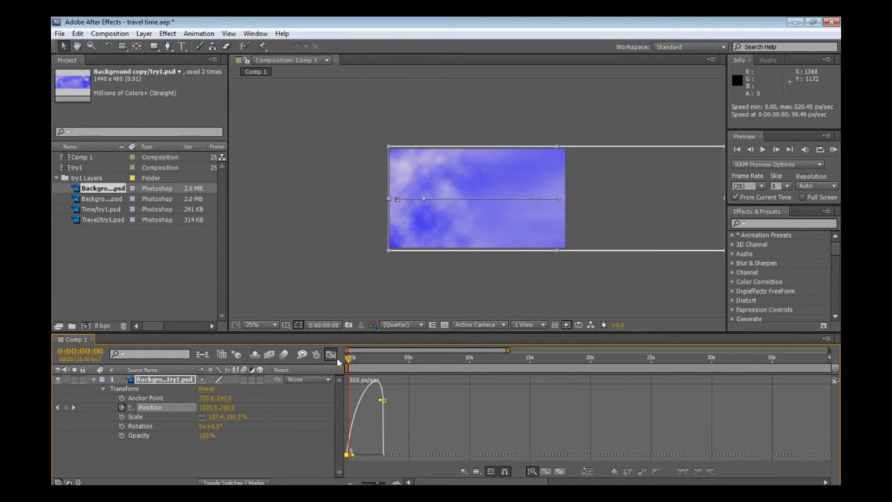
{"action": "left_click", "coordinate": [762, 151]}
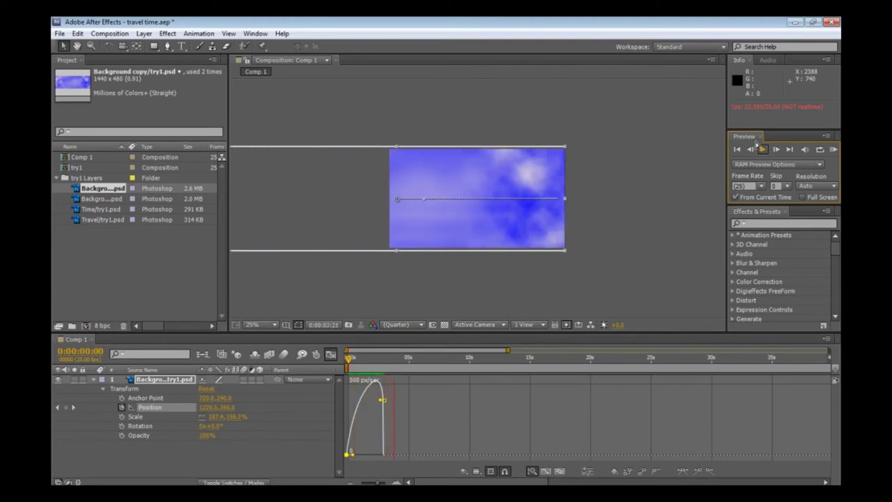
{"action": "key", "text": "space"}
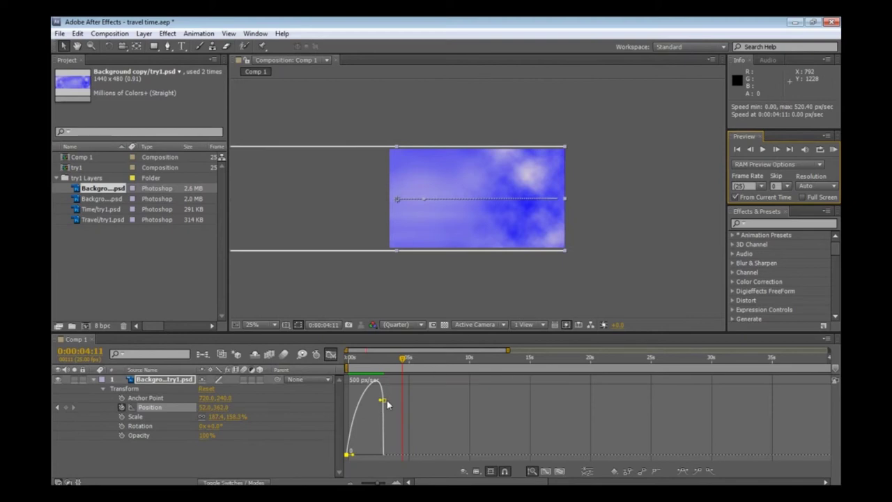
- Lengthen the ease handle of the second Position keyframe in the speed graph, and collapse the background layer's properties at 0:00:00:00
{"action": "left_click_drag", "start_coordinate": [382, 401], "coordinate": [376, 404]}
{"action": "left_click_drag", "start_coordinate": [403, 359], "coordinate": [348, 358]}
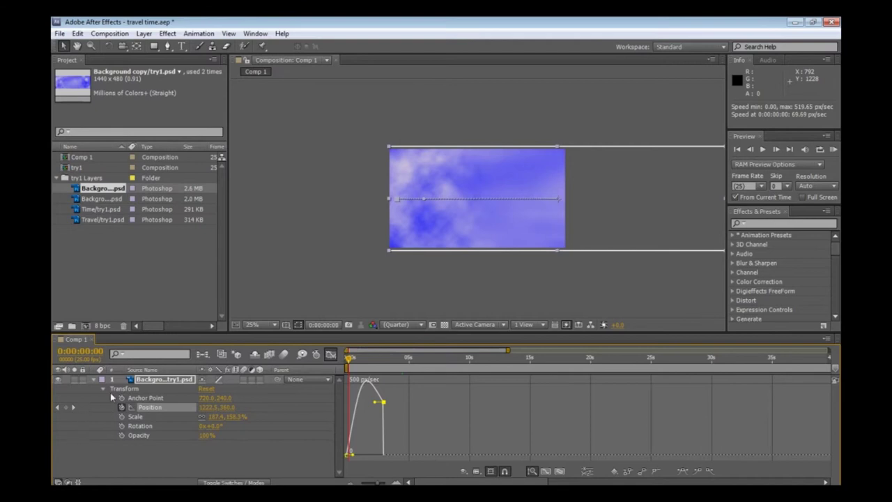
{"action": "left_click", "coordinate": [94, 382]}
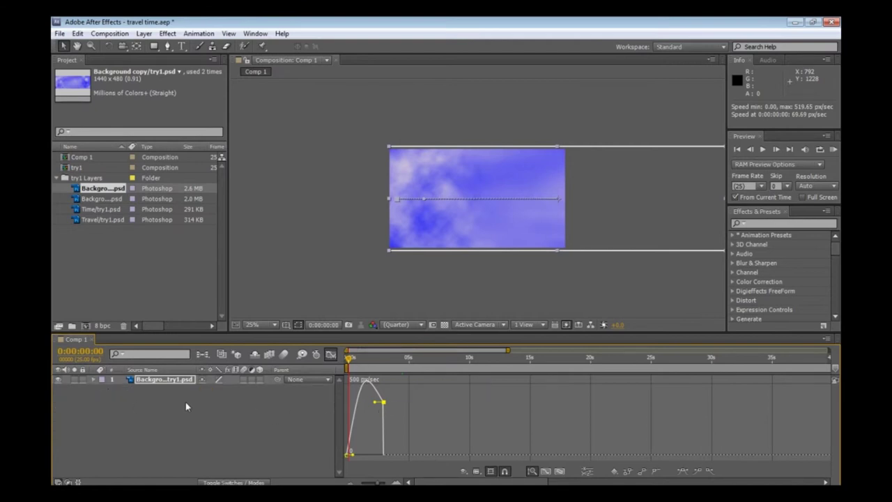
{"action": "left_click", "coordinate": [143, 412]}
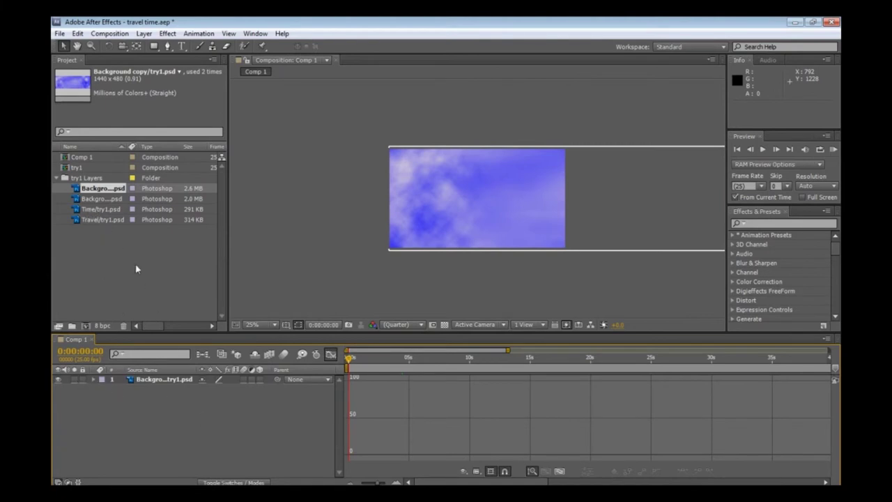
- Add the Travel/try1.psd layer to the composition and stack it above the background layer
{"action": "left_click", "coordinate": [91, 213]}
{"action": "left_click_drag", "start_coordinate": [91, 212], "coordinate": [159, 409]}
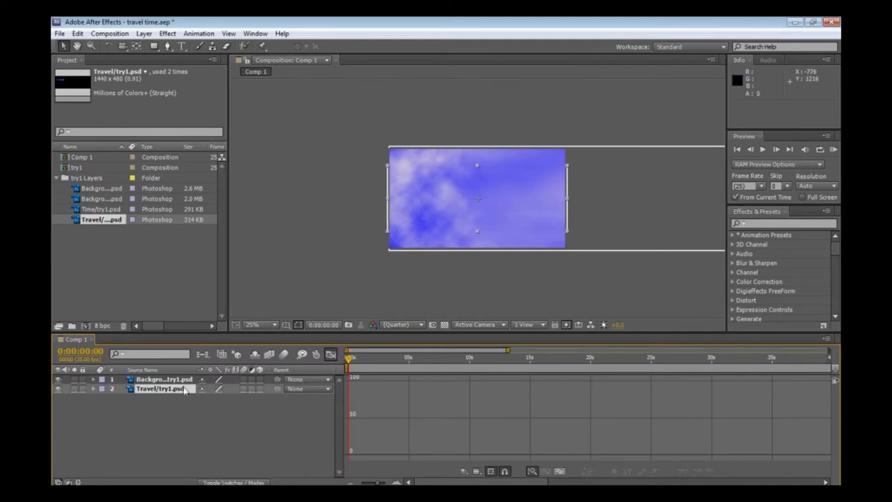
{"action": "mouse_move", "coordinate": [183, 391]}
{"action": "left_mouse_down"}
{"action": "mouse_move", "coordinate": [192, 378]}
{"action": "mouse_move", "coordinate": [176, 376]}
{"action": "left_mouse_up"}
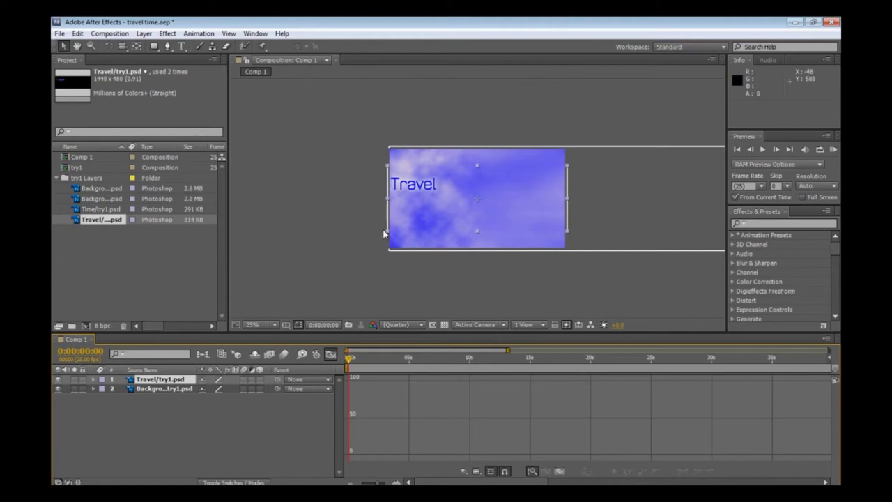
- Scale the Travel text layer to about 101% and place it at about 1044, 324, in the upper middle of the frame
{"action": "left_click_drag", "start_coordinate": [387, 235], "coordinate": [292, 304]}
{"action": "left_click_drag", "start_coordinate": [376, 196], "coordinate": [420, 209]}
{"action": "left_click_drag", "start_coordinate": [365, 201], "coordinate": [456, 219]}
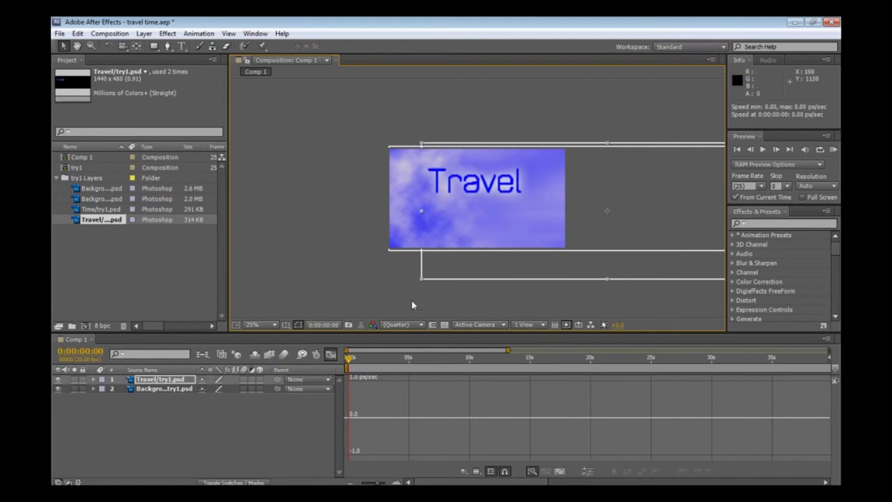
{"action": "left_click_drag", "start_coordinate": [421, 279], "coordinate": [516, 245]}
{"action": "left_click_drag", "start_coordinate": [584, 191], "coordinate": [517, 180]}
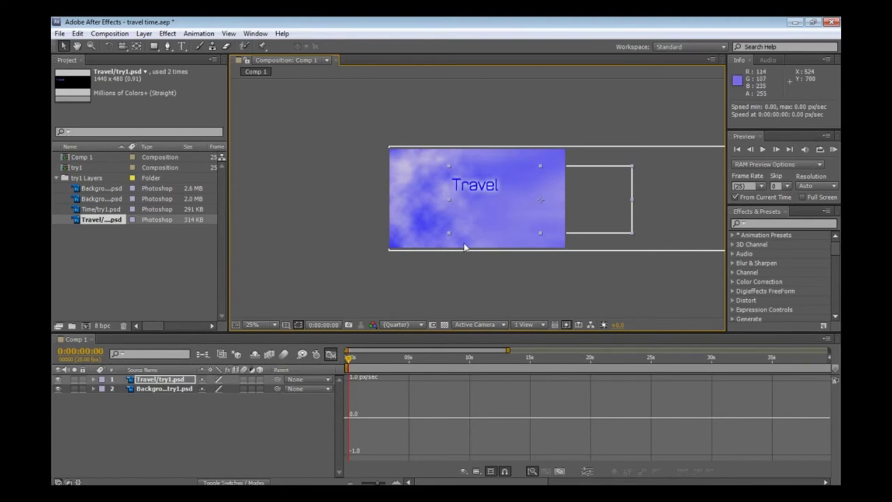
{"action": "left_click_drag", "start_coordinate": [493, 206], "coordinate": [485, 207]}
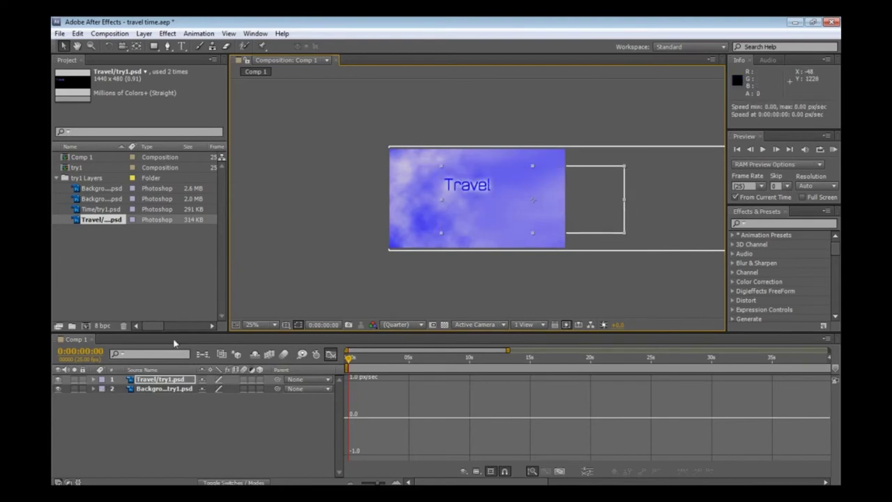
{"action": "left_click_drag", "start_coordinate": [553, 199], "coordinate": [476, 194]}
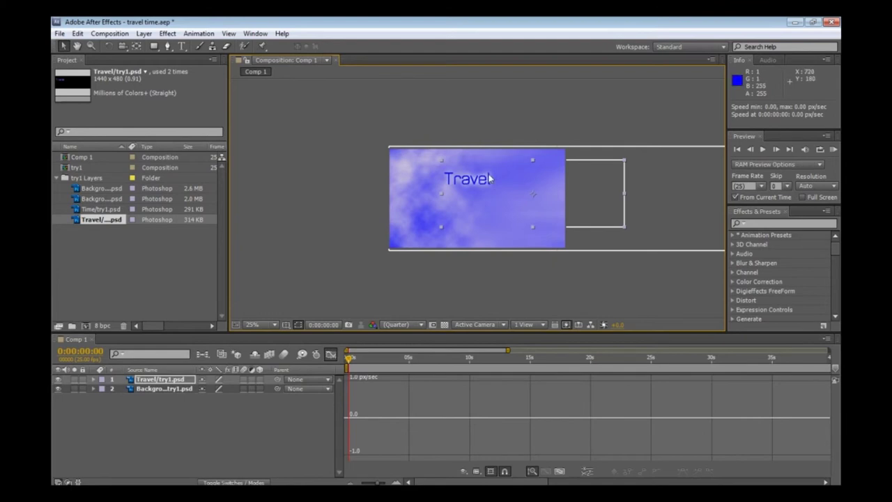
- Examine the Travel layer's Transform properties in the timeline
{"action": "left_click", "coordinate": [156, 381]}
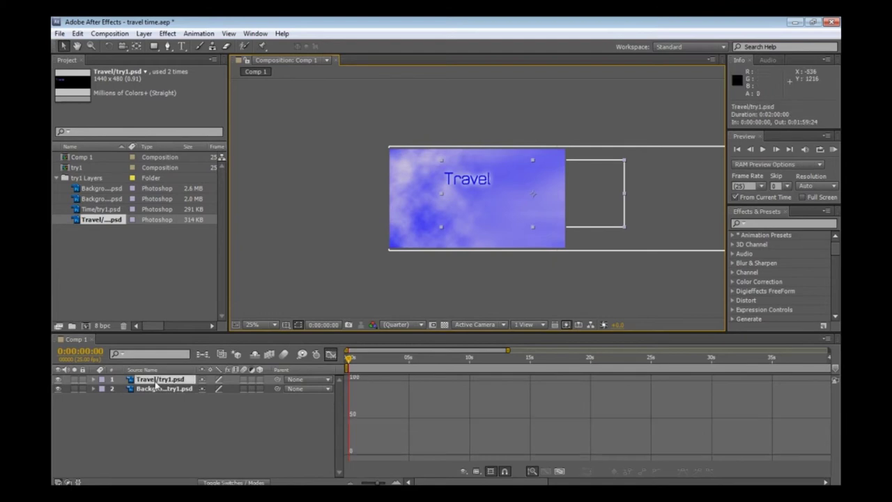
{"action": "left_click", "coordinate": [95, 381]}
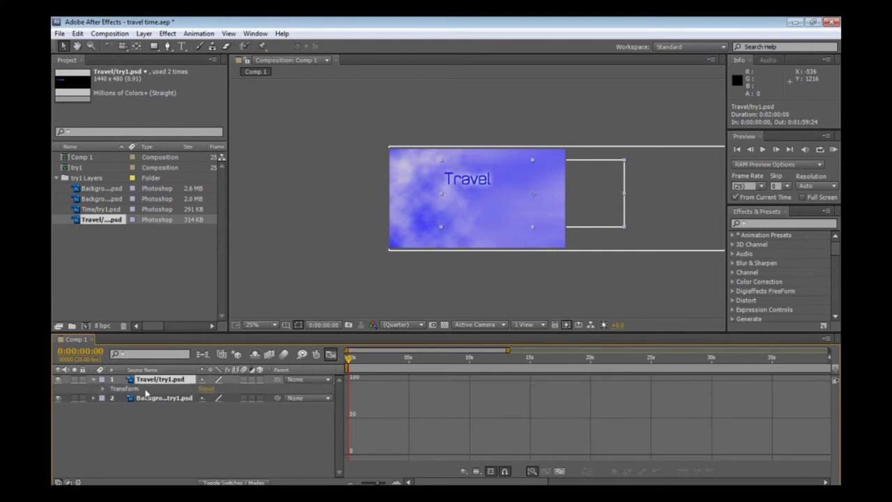
{"action": "left_click", "coordinate": [102, 389]}
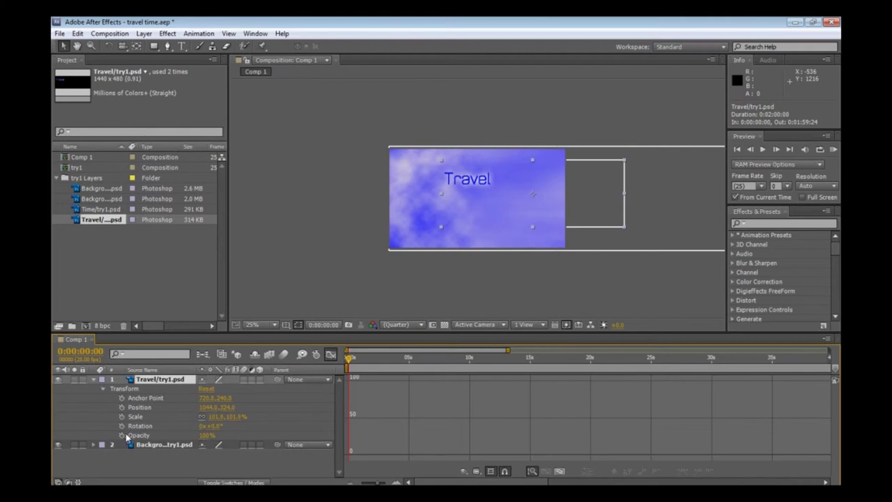
{"action": "left_click", "coordinate": [102, 388]}
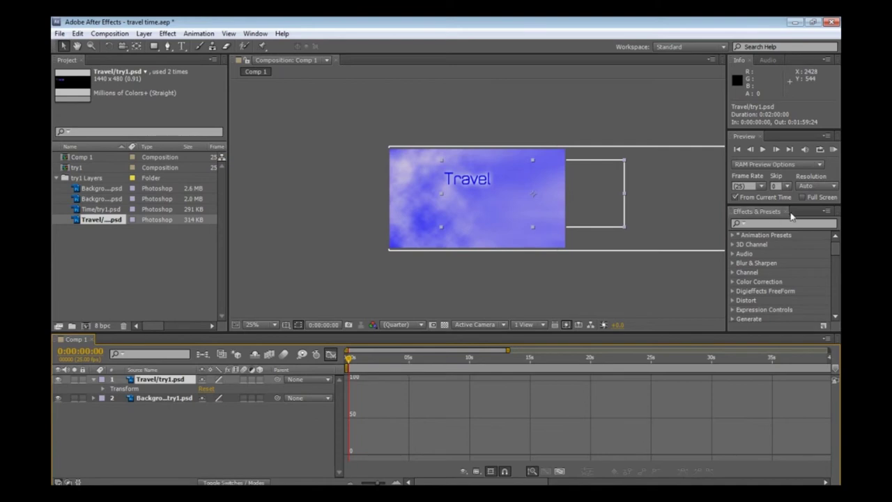
- Apply the Fast Blur effect from the Blur & Sharpen category to the Travel layer
{"action": "left_click", "coordinate": [733, 263]}
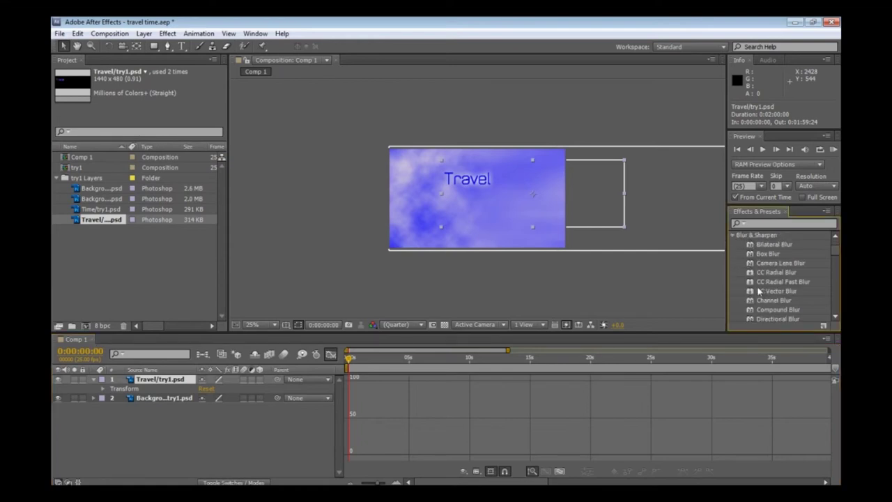
{"action": "scroll", "coordinate": [791, 271], "scroll_direction": "down", "scroll_amount": 1}
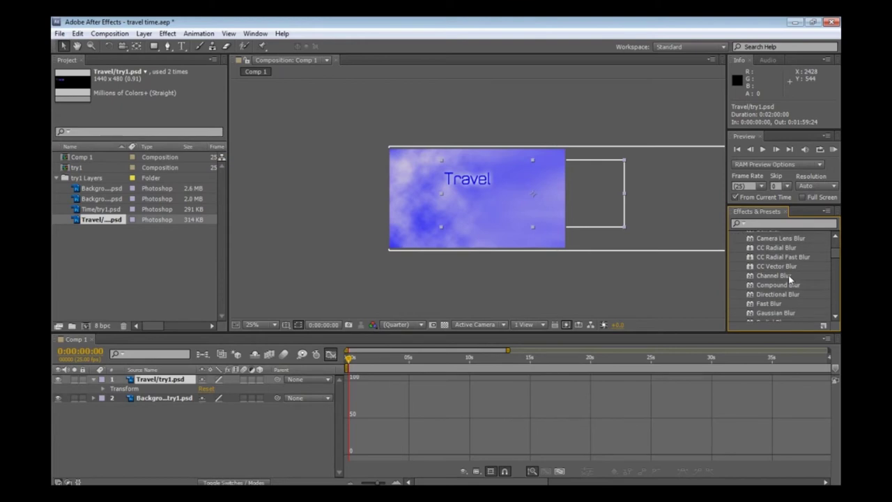
{"action": "scroll", "coordinate": [769, 307], "scroll_direction": "down", "scroll_amount": 1}
{"action": "left_click", "coordinate": [766, 281]}
{"action": "left_click_drag", "start_coordinate": [761, 281], "coordinate": [485, 209]}
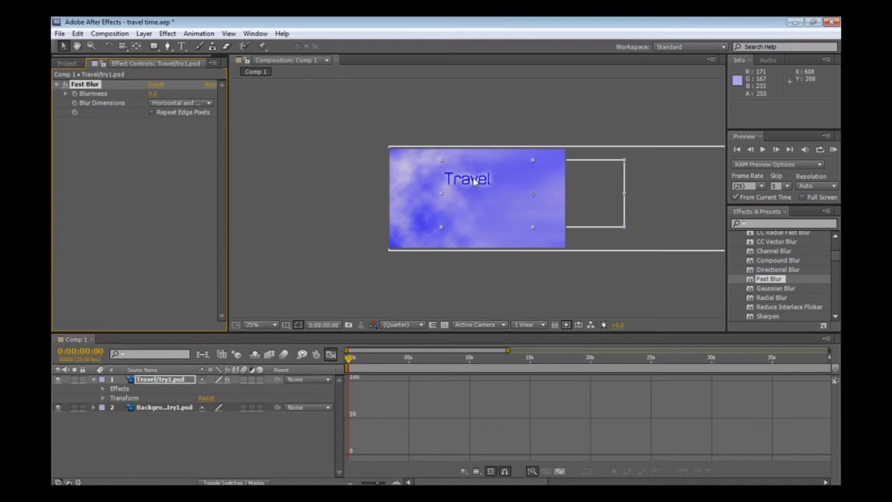
{"action": "left_click", "coordinate": [102, 390]}
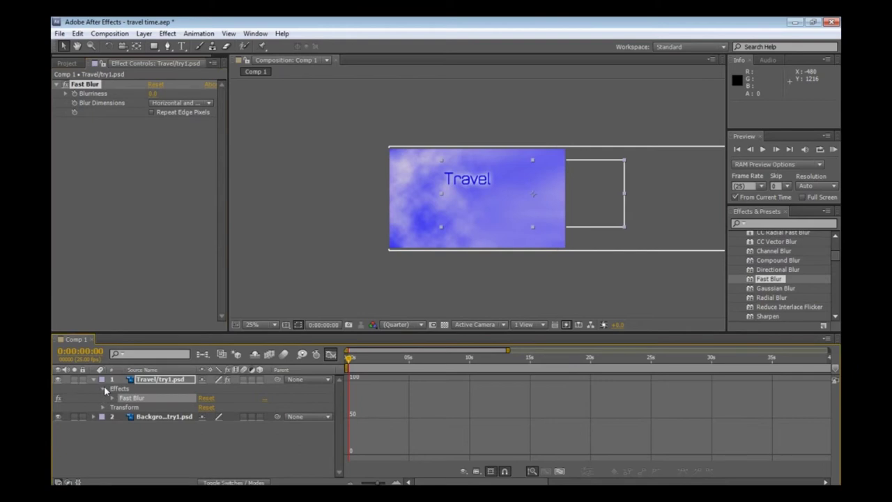
{"action": "left_click", "coordinate": [103, 389]}
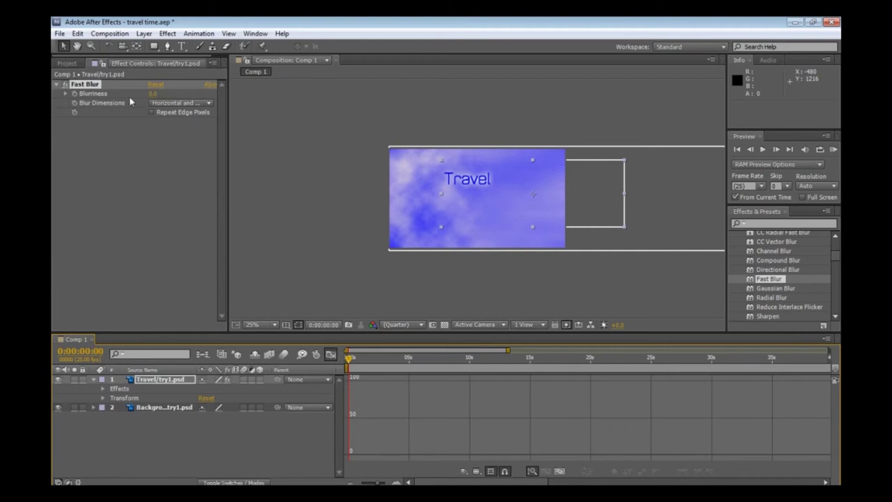
- Set the Fast Blur's dimensions to Horizontal and its Blurriness to 31
{"action": "mouse_move", "coordinate": [152, 94]}
{"action": "left_mouse_down"}
{"action": "mouse_move", "coordinate": [171, 95]}
{"action": "mouse_move", "coordinate": [160, 96]}
{"action": "left_mouse_up"}
{"action": "left_click", "coordinate": [176, 104]}
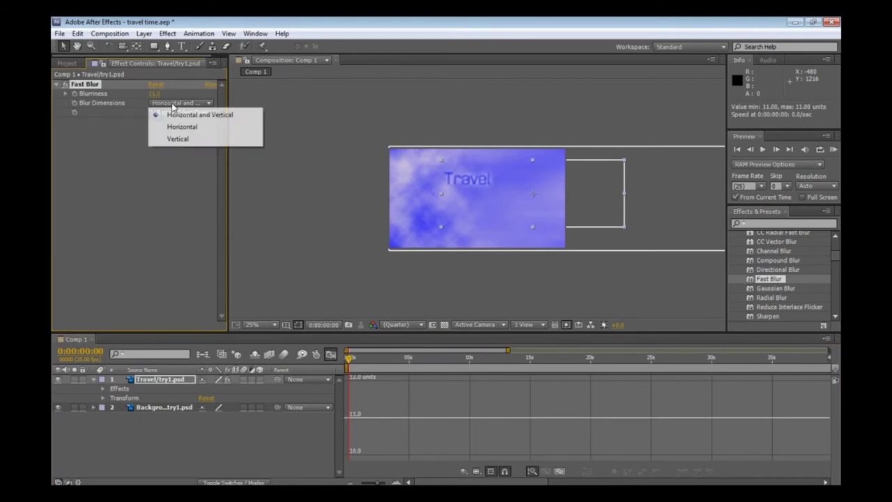
{"action": "left_click", "coordinate": [174, 126]}
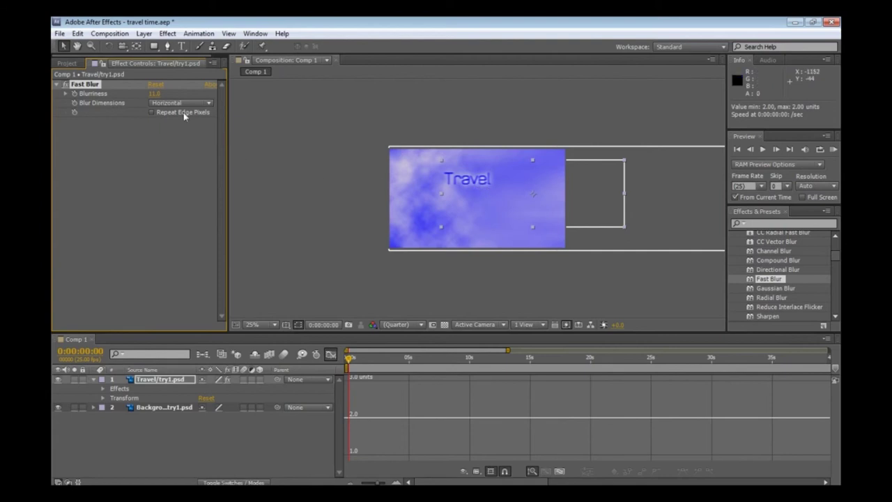
{"action": "left_click_drag", "start_coordinate": [155, 93], "coordinate": [168, 95]}
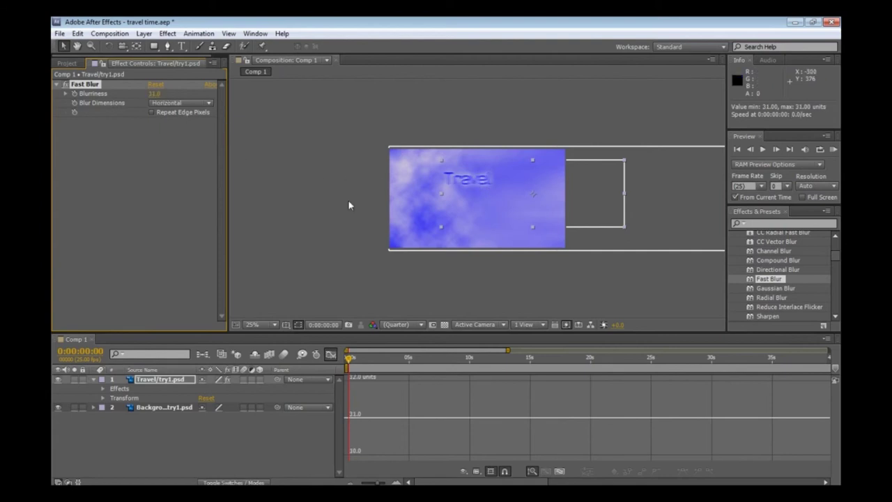
- Keyframe the Travel layer's Blurriness at 31 at 0:00:01:23 and at 0 at 0:00:00:00, and return to the layer bar view
{"action": "left_click_drag", "start_coordinate": [352, 359], "coordinate": [374, 361]}
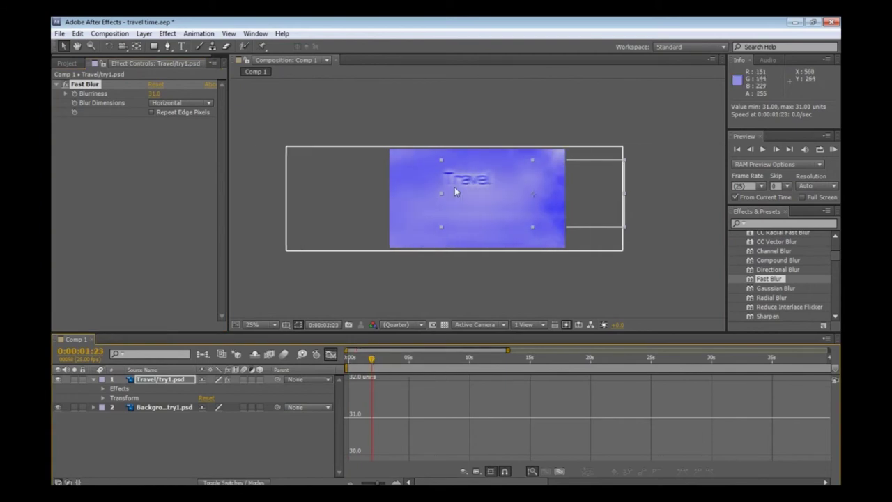
{"action": "left_click", "coordinate": [75, 93]}
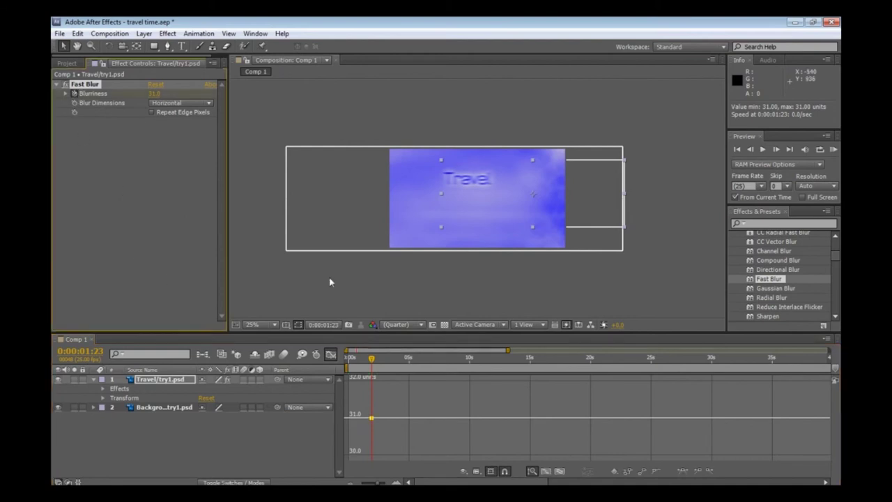
{"action": "left_click_drag", "start_coordinate": [372, 360], "coordinate": [345, 360]}
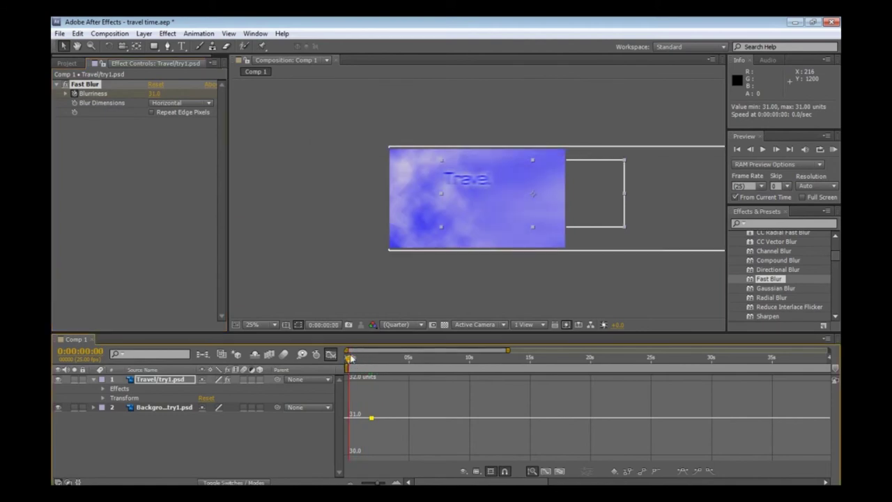
{"action": "left_click_drag", "start_coordinate": [154, 93], "coordinate": [104, 94]}
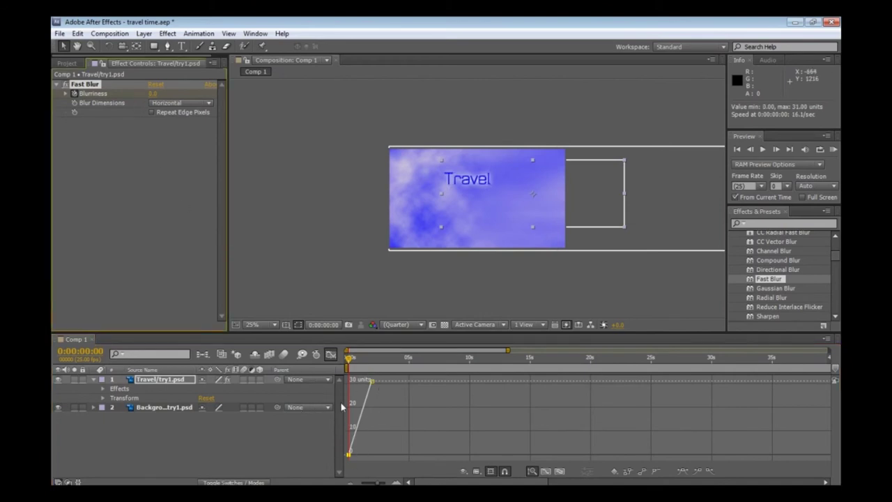
{"action": "left_click", "coordinate": [331, 355]}
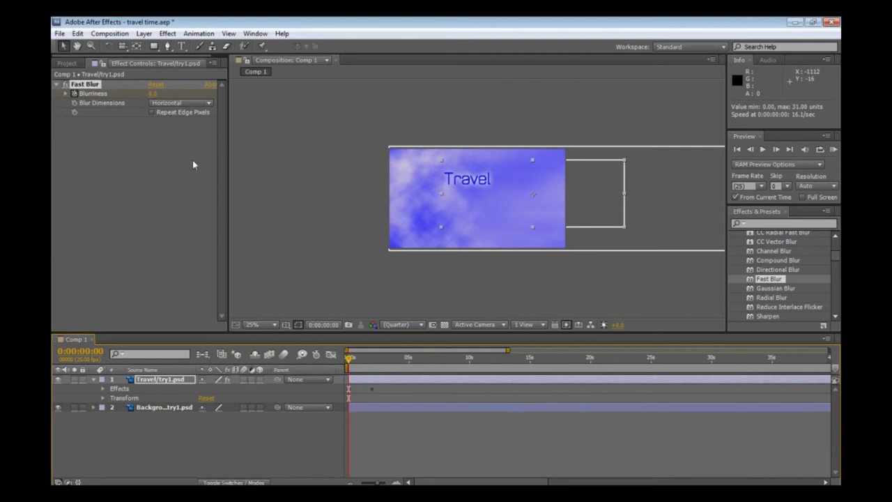
- Set the Travel layer's Blurriness to 0 at 0:00:01:23 and return to the start of the timeline
{"action": "left_click_drag", "start_coordinate": [349, 360], "coordinate": [372, 360]}
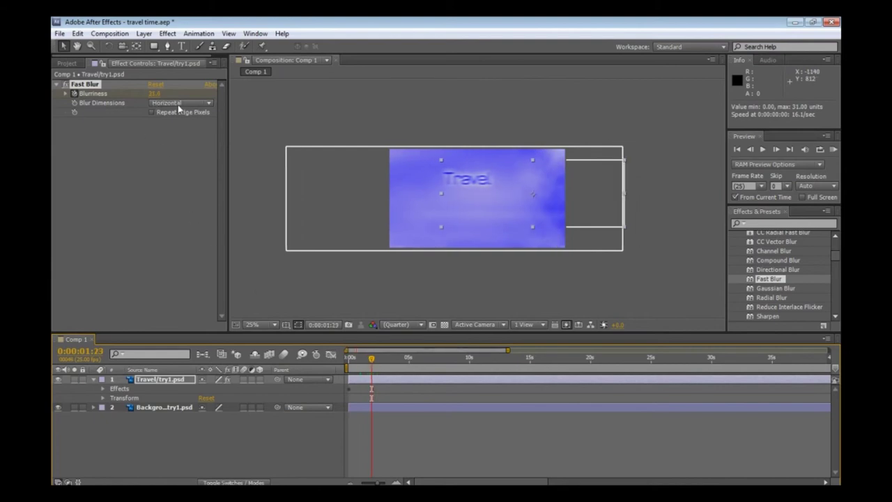
{"action": "left_click_drag", "start_coordinate": [157, 98], "coordinate": [132, 98]}
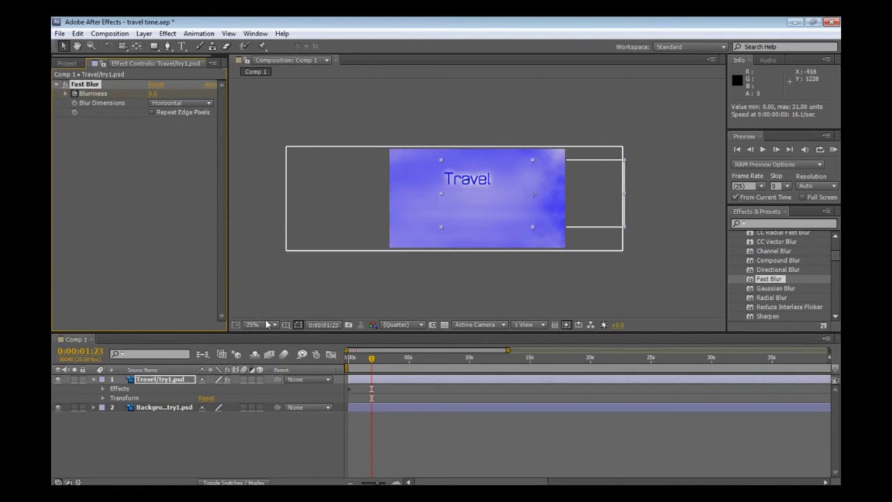
{"action": "mouse_move", "coordinate": [371, 359]}
{"action": "left_mouse_down"}
{"action": "mouse_move", "coordinate": [342, 364]}
{"action": "mouse_move", "coordinate": [362, 350]}
{"action": "left_mouse_up"}
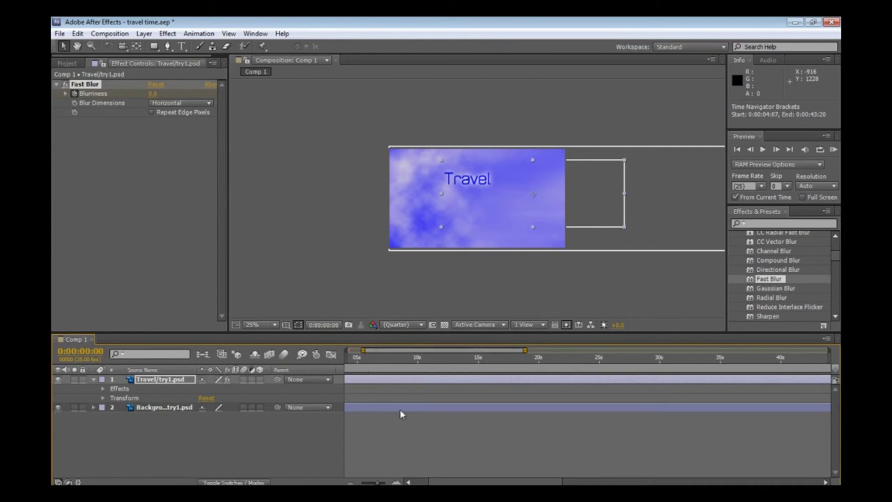
{"action": "left_click_drag", "start_coordinate": [392, 352], "coordinate": [355, 358]}
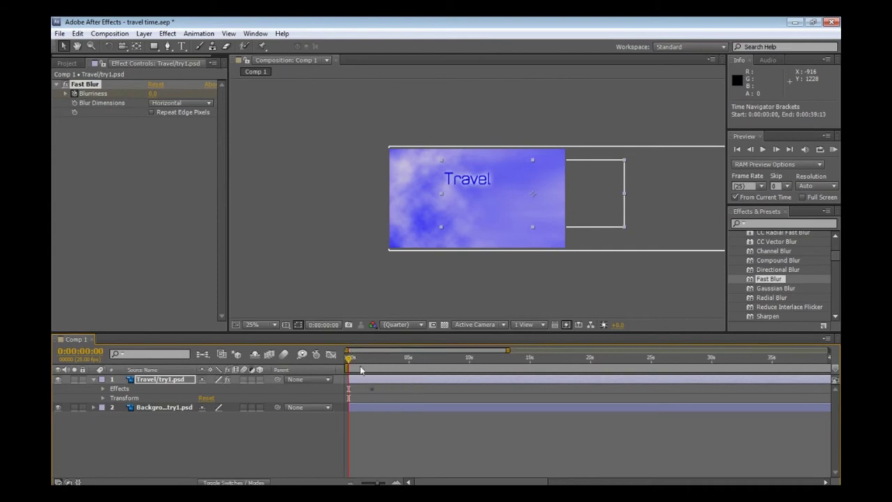
- Reveal the Travel layer's Fast Blur properties in the timeline and keyframe Blurriness at 35 at 0:00:00:24
{"action": "left_click", "coordinate": [102, 389]}
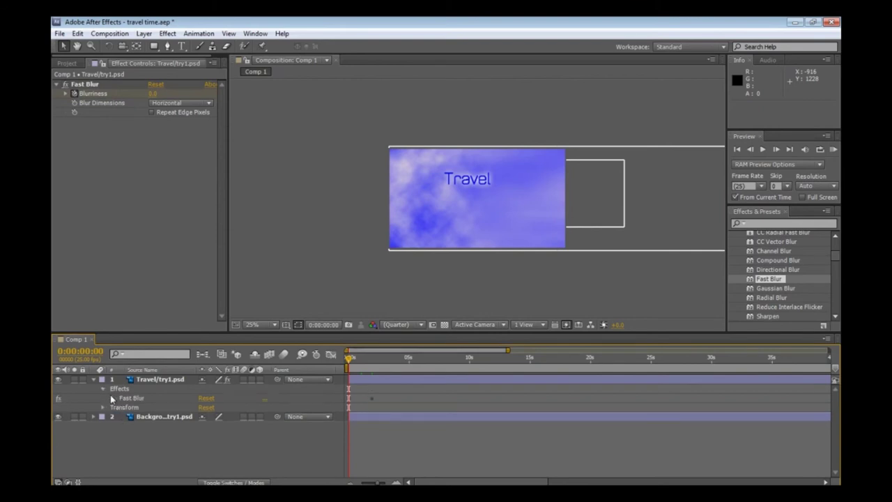
{"action": "left_click", "coordinate": [115, 400]}
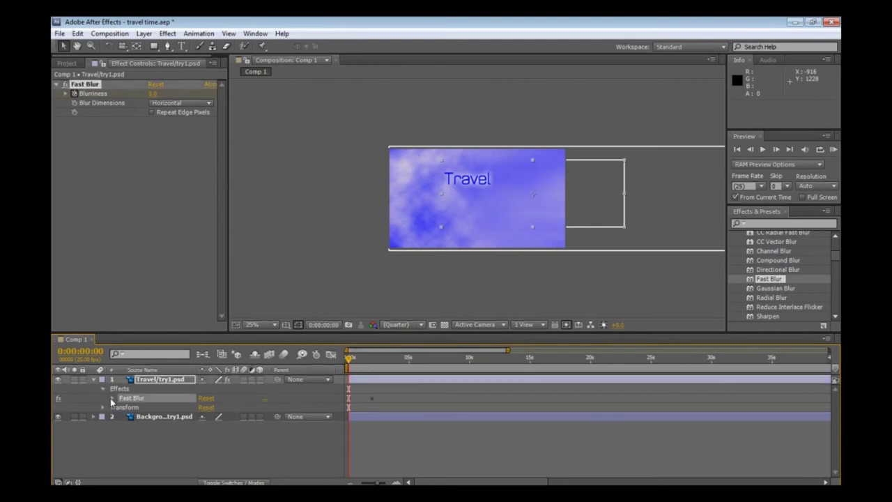
{"action": "left_click", "coordinate": [111, 398]}
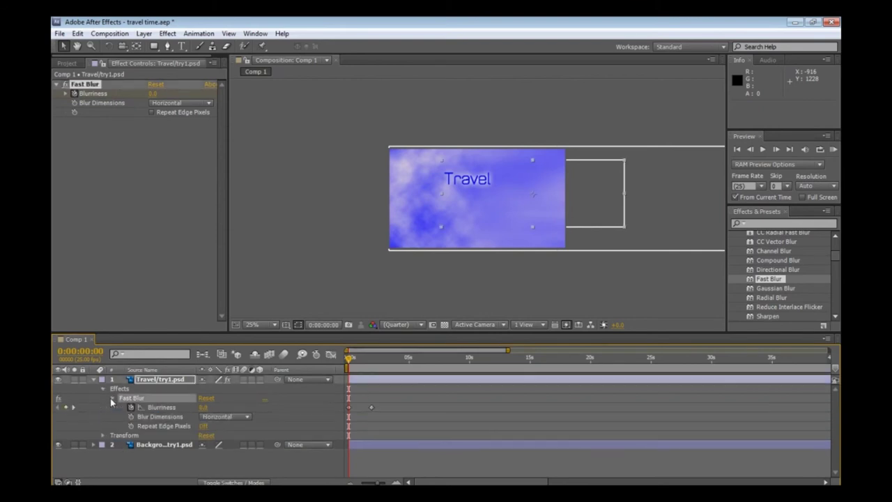
{"action": "left_click", "coordinate": [352, 365]}
{"action": "left_click_drag", "start_coordinate": [353, 365], "coordinate": [359, 368]}
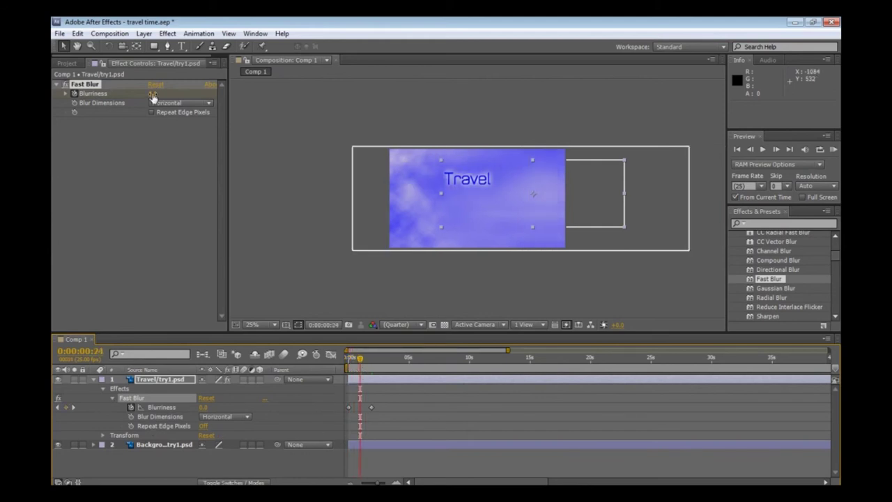
{"action": "left_click_drag", "start_coordinate": [154, 99], "coordinate": [173, 96]}
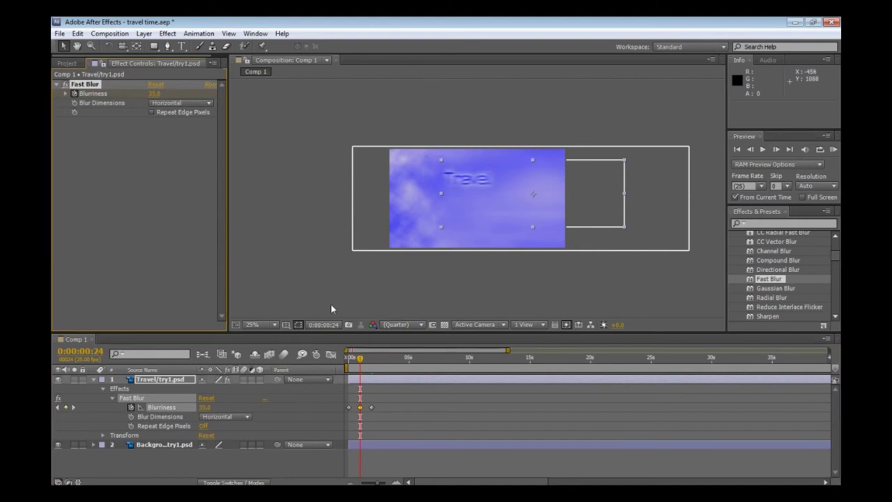
- Apply Easy Ease to the Travel layer's Blurriness keyframe at 0:00:00:24 and play a preview of the animation
{"action": "mouse_move", "coordinate": [359, 359]}
{"action": "left_mouse_down"}
{"action": "mouse_move", "coordinate": [349, 358]}
{"action": "mouse_move", "coordinate": [374, 362]}
{"action": "mouse_move", "coordinate": [358, 363]}
{"action": "left_mouse_up"}
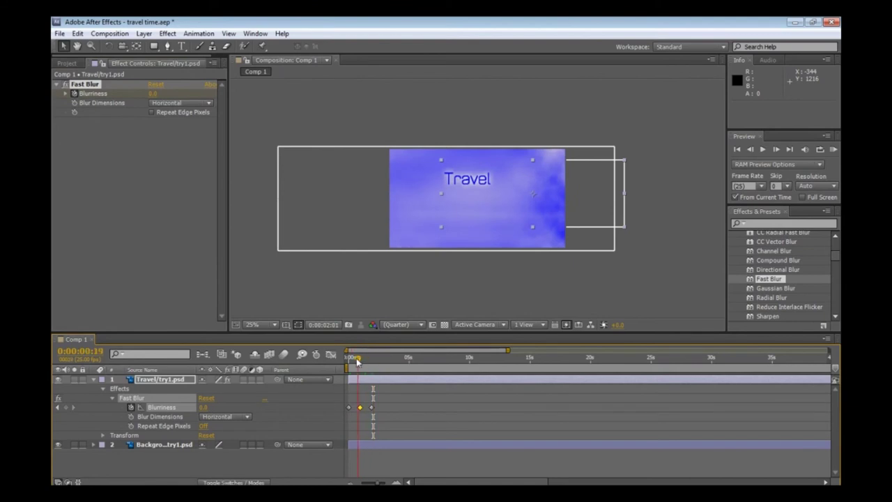
{"action": "right_click", "coordinate": [360, 408]}
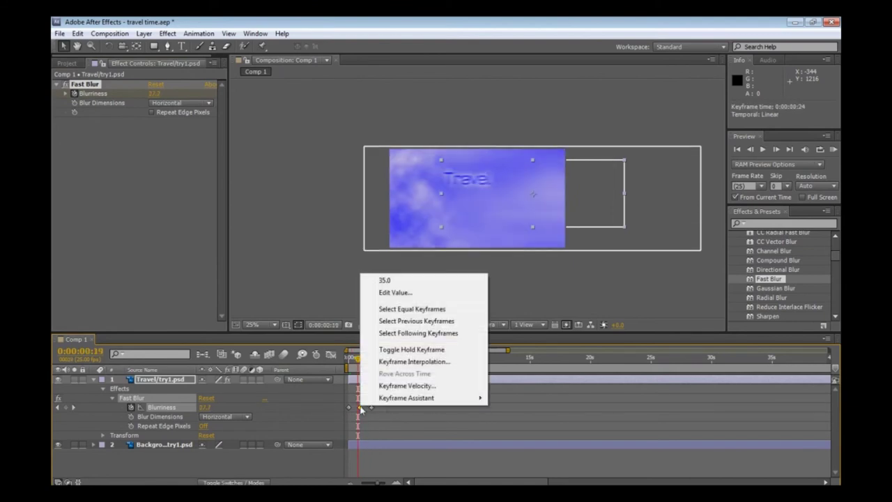
{"action": "mouse_move", "coordinate": [389, 399]}
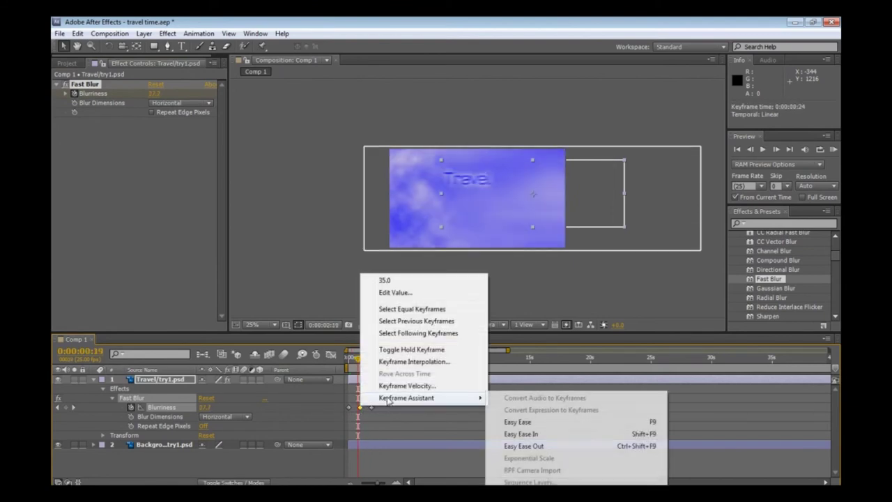
{"action": "left_click", "coordinate": [536, 422]}
{"action": "key", "text": "j"}
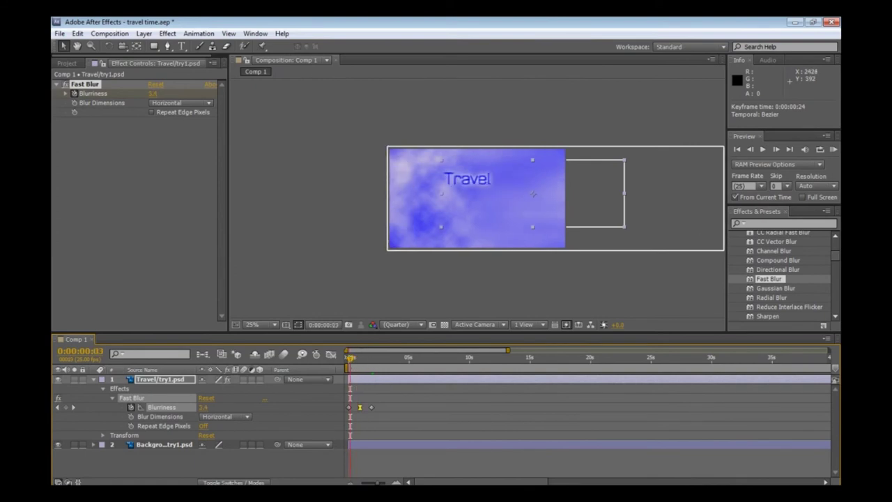
{"action": "left_click", "coordinate": [766, 152]}
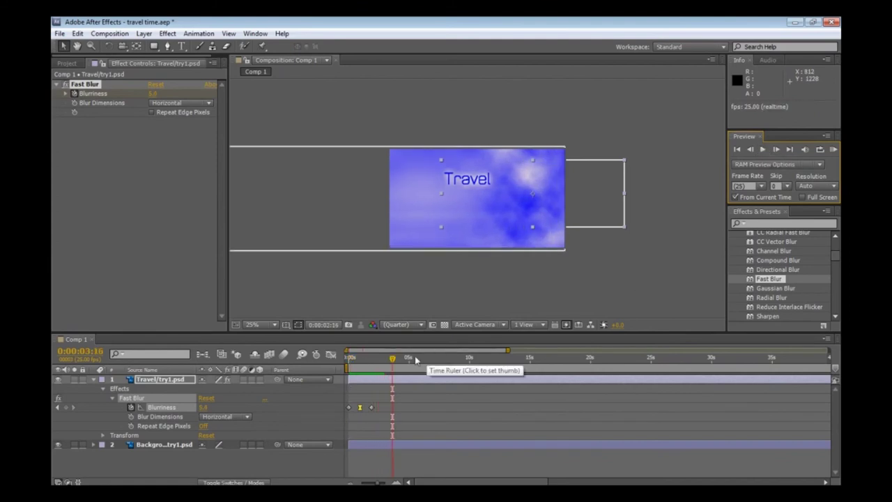
{"action": "left_click_drag", "start_coordinate": [392, 359], "coordinate": [340, 333]}
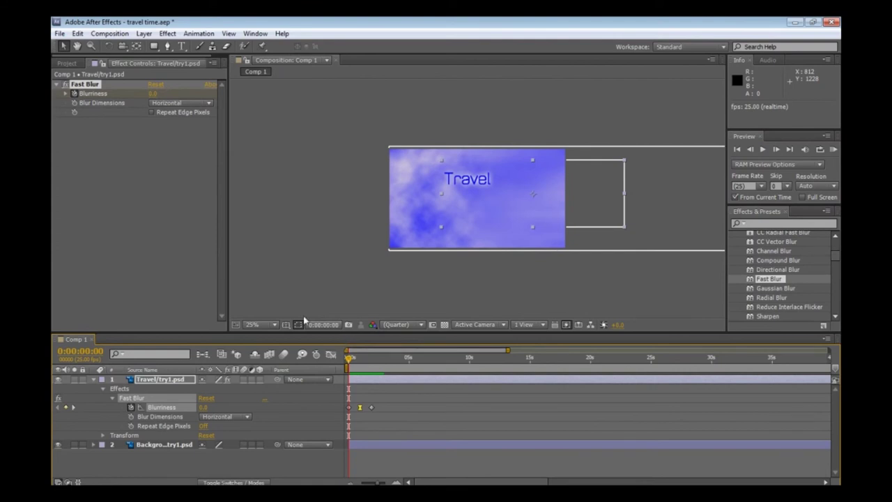
- Add Time/try1.psd to Comp 1 above the Travel layer and place its title just below Travel at about 1200, 268
{"action": "left_click", "coordinate": [93, 380]}
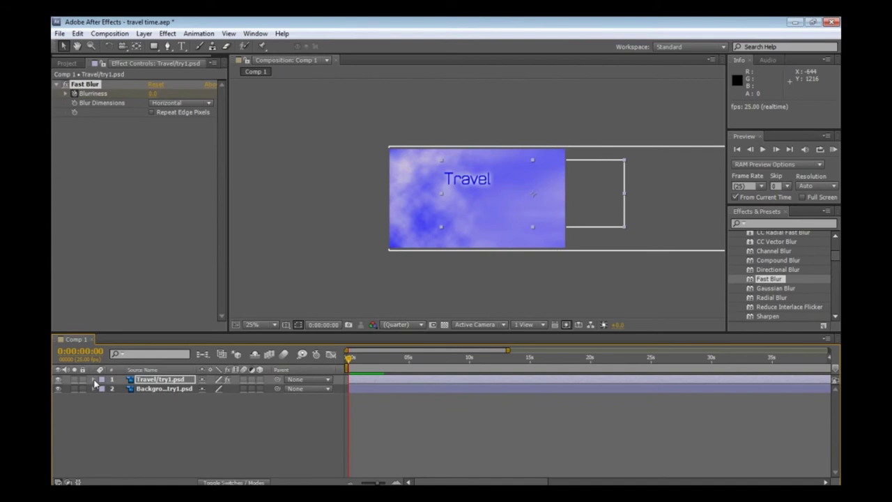
{"action": "left_click", "coordinate": [57, 83]}
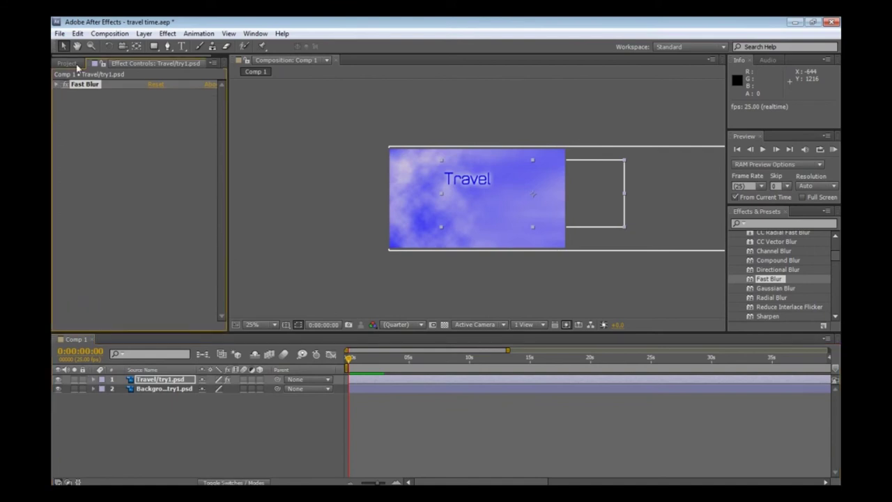
{"action": "left_click", "coordinate": [67, 62]}
{"action": "left_click", "coordinate": [110, 214]}
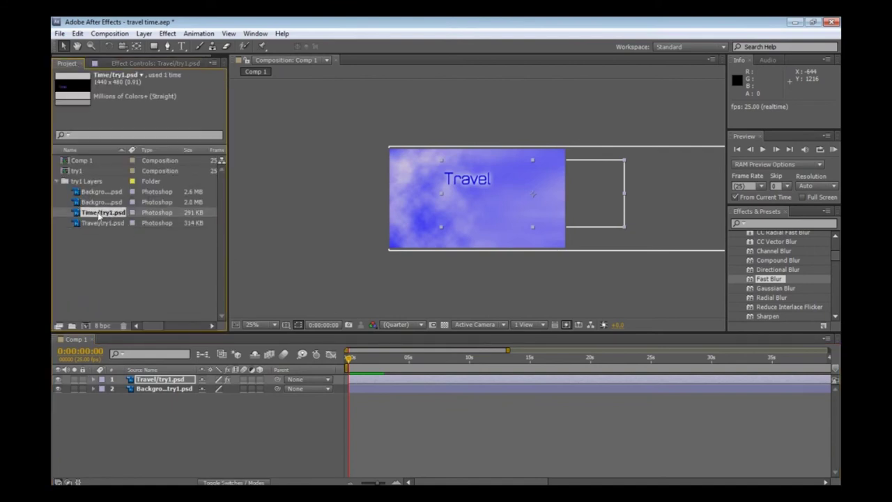
{"action": "left_click_drag", "start_coordinate": [83, 218], "coordinate": [148, 379]}
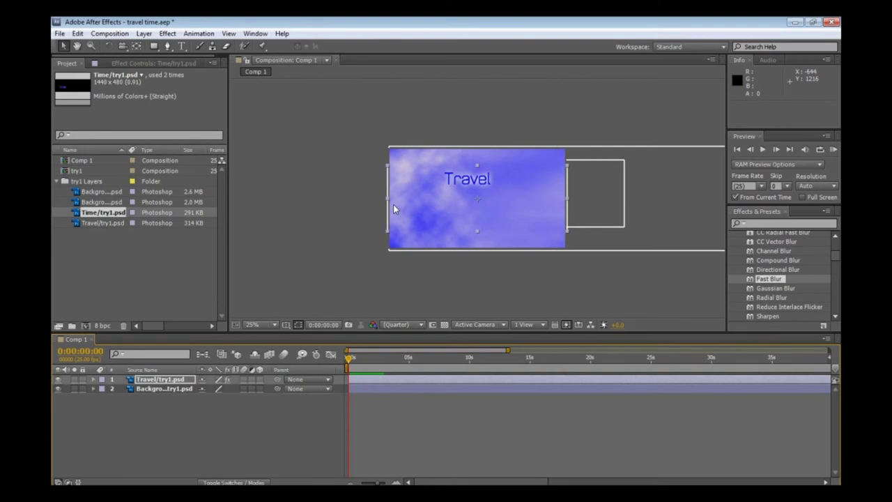
{"action": "left_click_drag", "start_coordinate": [416, 203], "coordinate": [493, 197]}
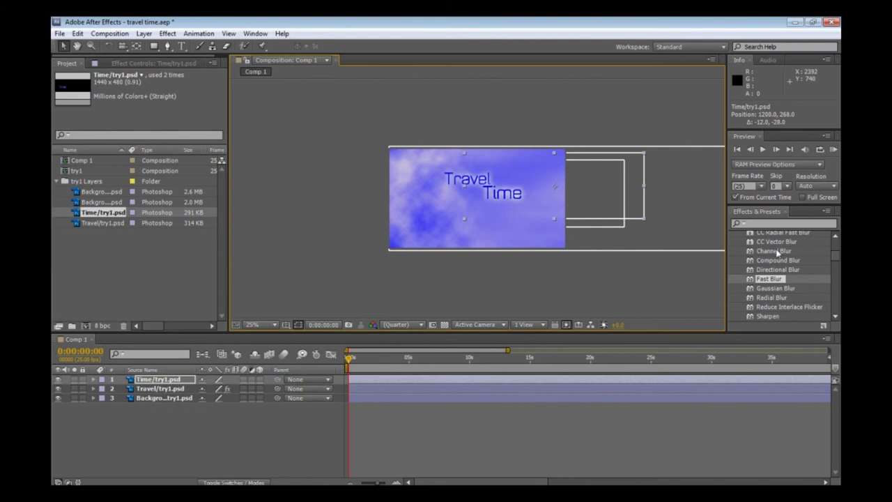
{"action": "left_click_drag", "start_coordinate": [837, 257], "coordinate": [833, 236]}
{"action": "left_click", "coordinate": [733, 264]}
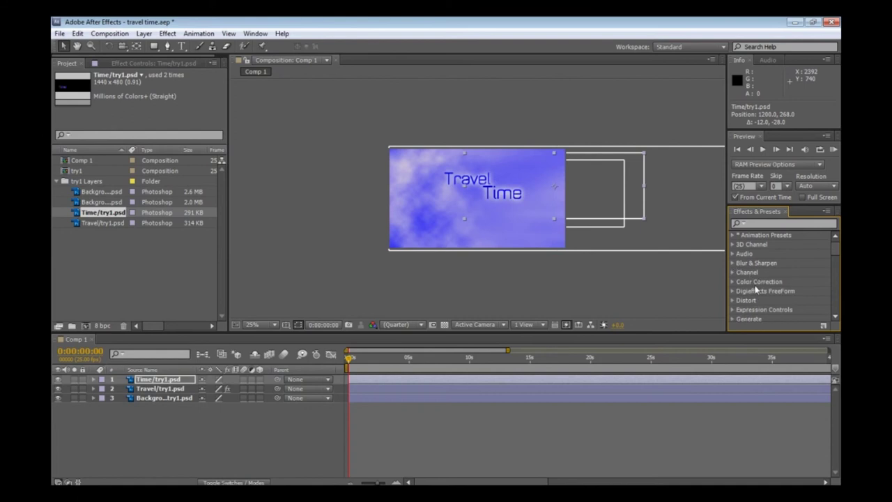
{"action": "scroll", "coordinate": [754, 285], "scroll_direction": "down", "scroll_amount": 2}
{"action": "scroll", "coordinate": [747, 271], "scroll_direction": "down", "scroll_amount": 2}
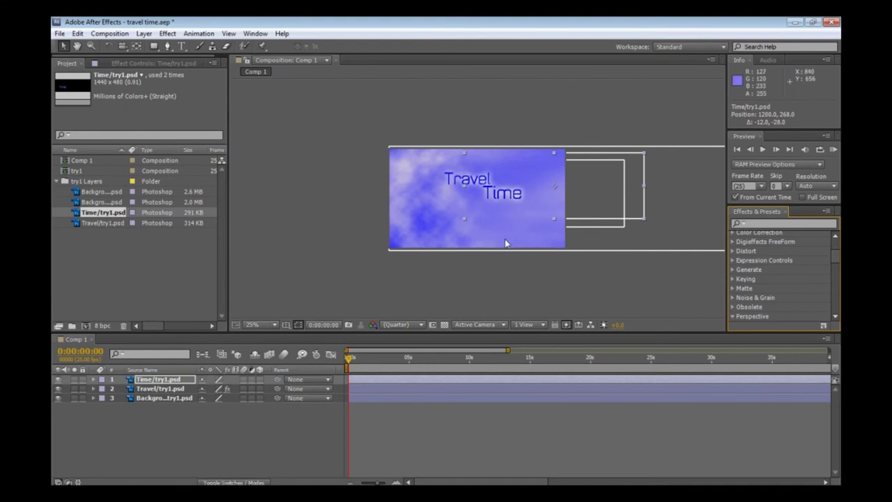
{"action": "mouse_move", "coordinate": [350, 358]}
{"action": "left_mouse_down"}
{"action": "mouse_move", "coordinate": [423, 360]}
{"action": "mouse_move", "coordinate": [348, 357]}
{"action": "left_mouse_up"}
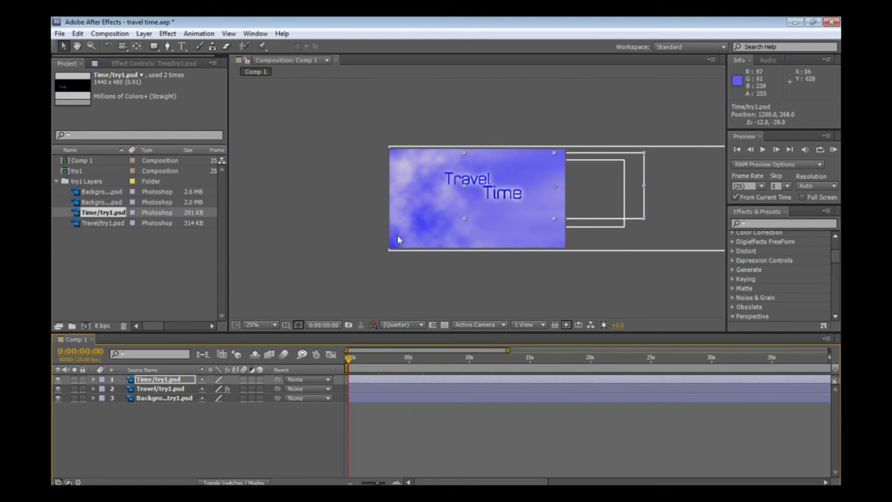
{"action": "left_click_drag", "start_coordinate": [352, 353], "coordinate": [371, 362]}
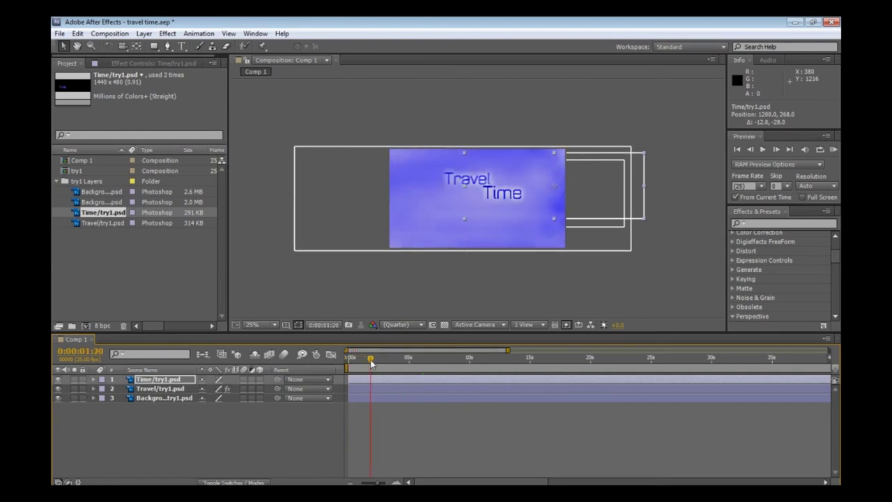
- Set the composition's duration to 0:00:04:00 and return to the start of the timeline
{"action": "left_click", "coordinate": [123, 34]}
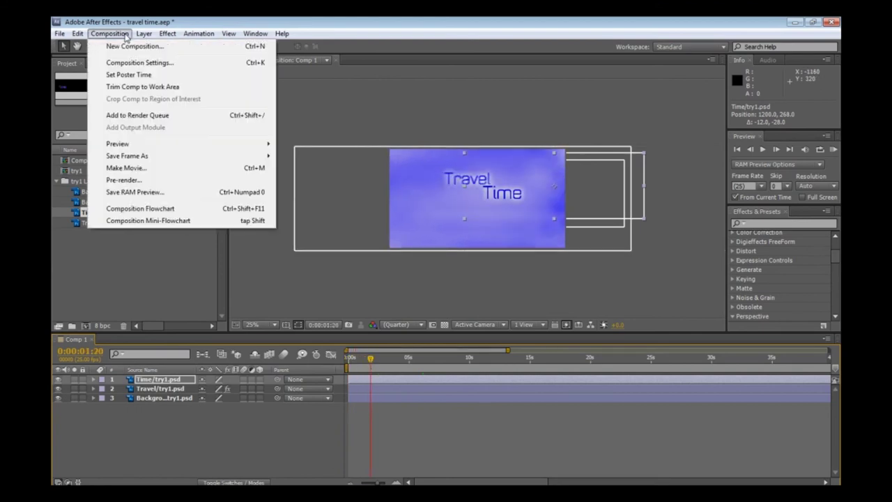
{"action": "left_click", "coordinate": [169, 66]}
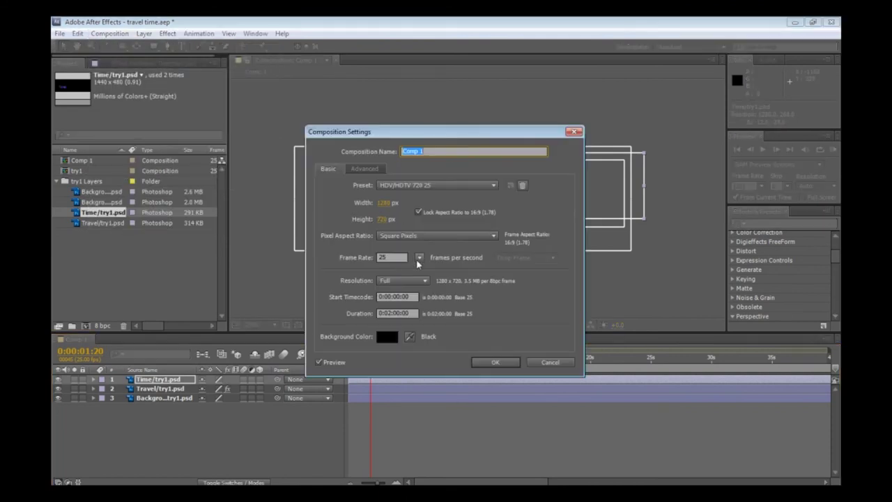
{"action": "left_click", "coordinate": [394, 313]}
{"action": "type", "text": "00"}
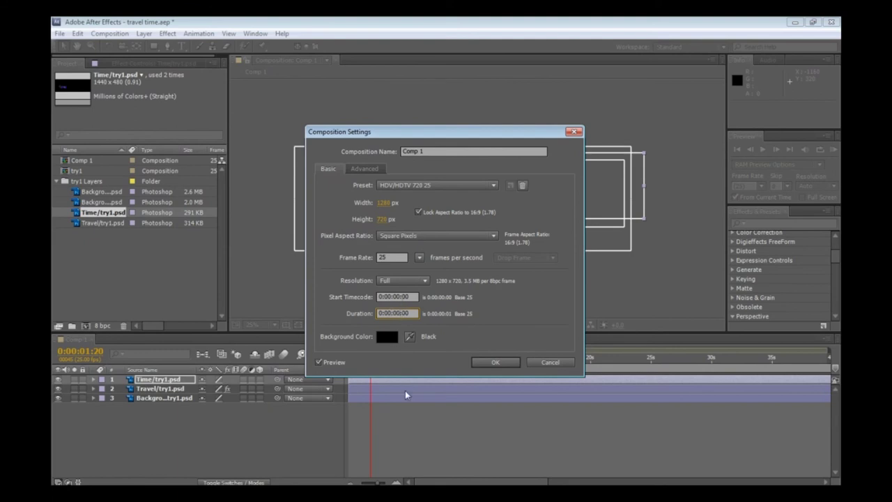
{"action": "type", "text": "4:00"}
{"action": "left_click", "coordinate": [503, 363]}
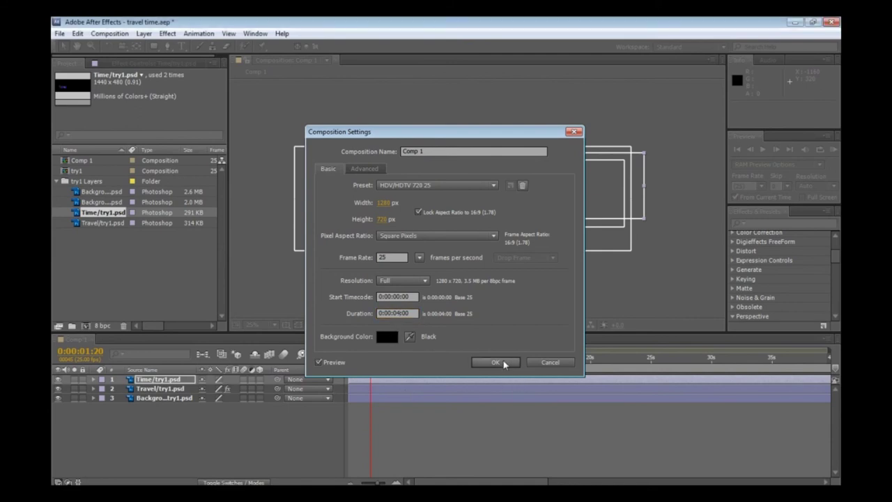
{"action": "left_click_drag", "start_coordinate": [561, 361], "coordinate": [337, 406]}
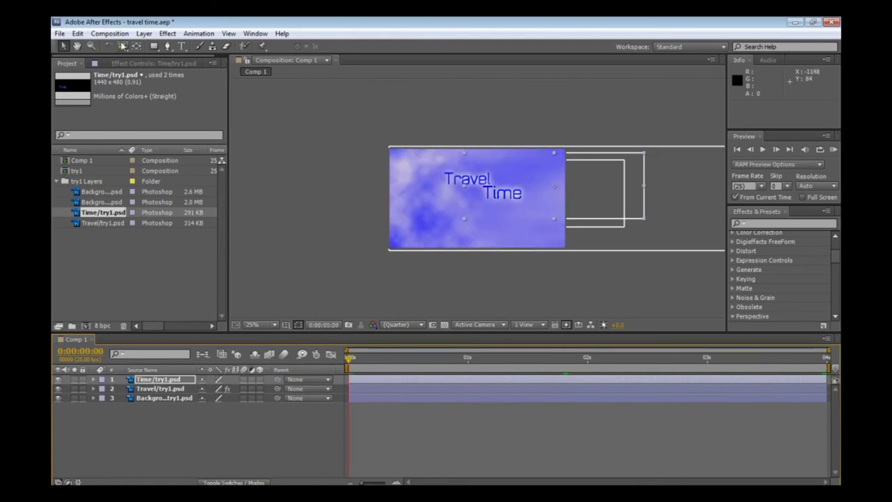
- Add Comp 1 to the render queue and set its output module to H.264 format with audio output enabled
{"action": "left_click", "coordinate": [110, 35]}
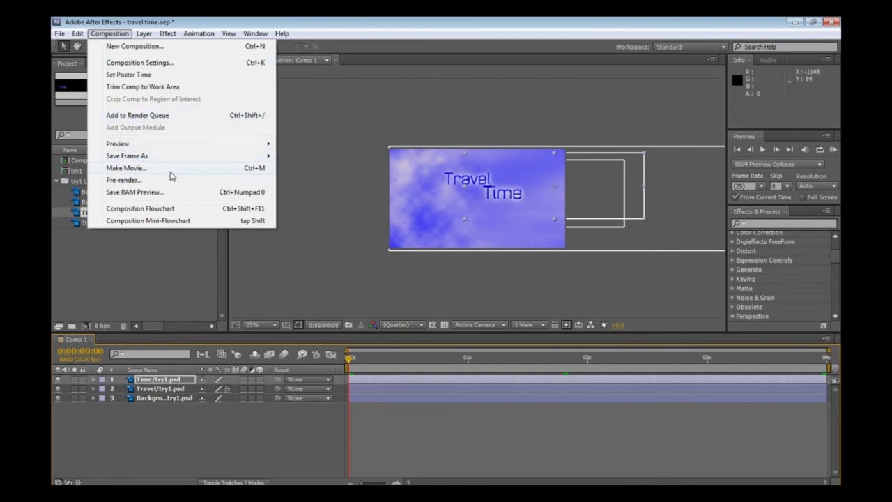
{"action": "left_click", "coordinate": [166, 116]}
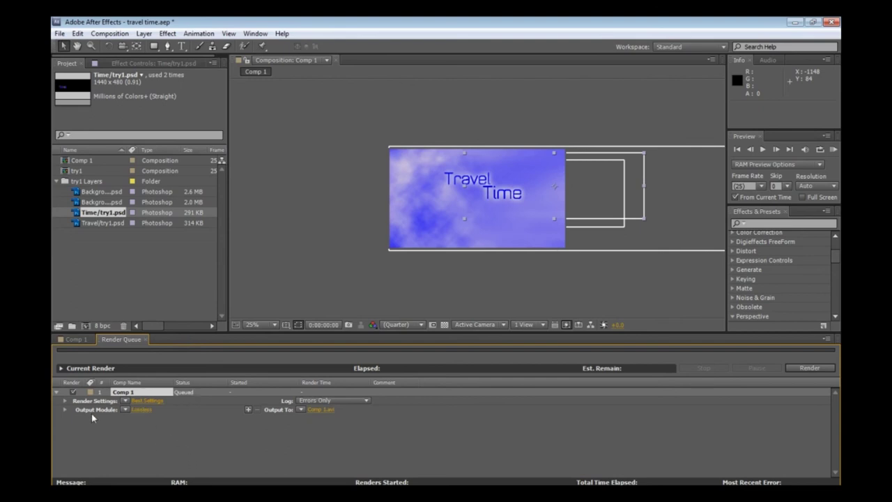
{"action": "left_click", "coordinate": [138, 410]}
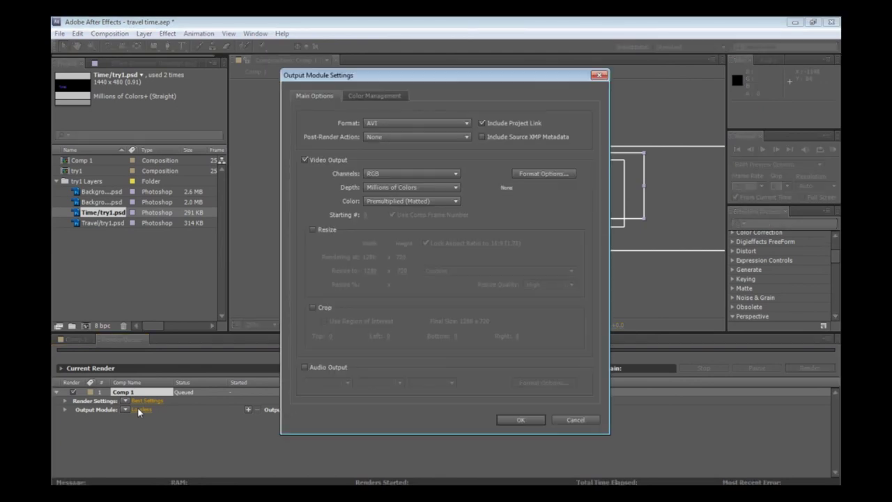
{"action": "left_click", "coordinate": [402, 124]}
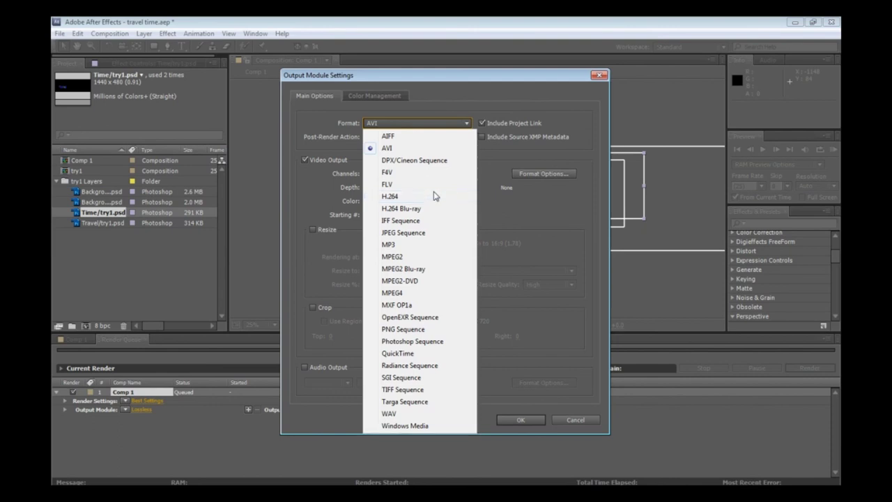
{"action": "left_click", "coordinate": [392, 197]}
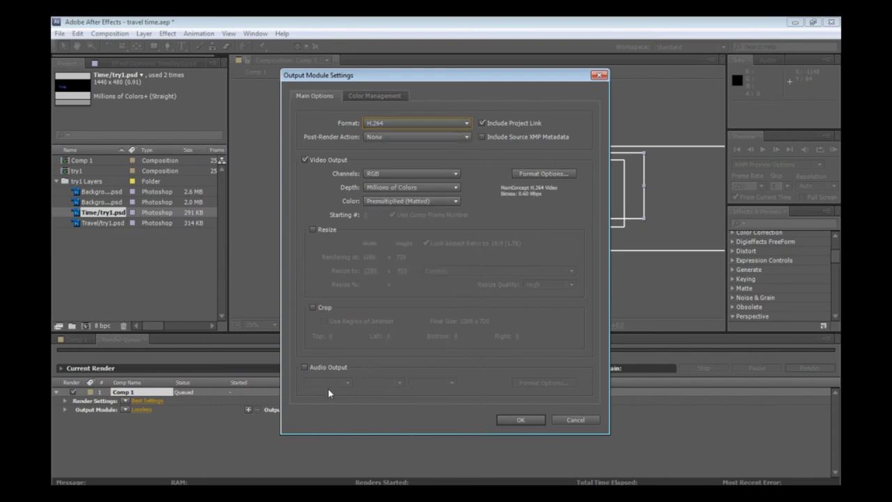
{"action": "left_click", "coordinate": [305, 367]}
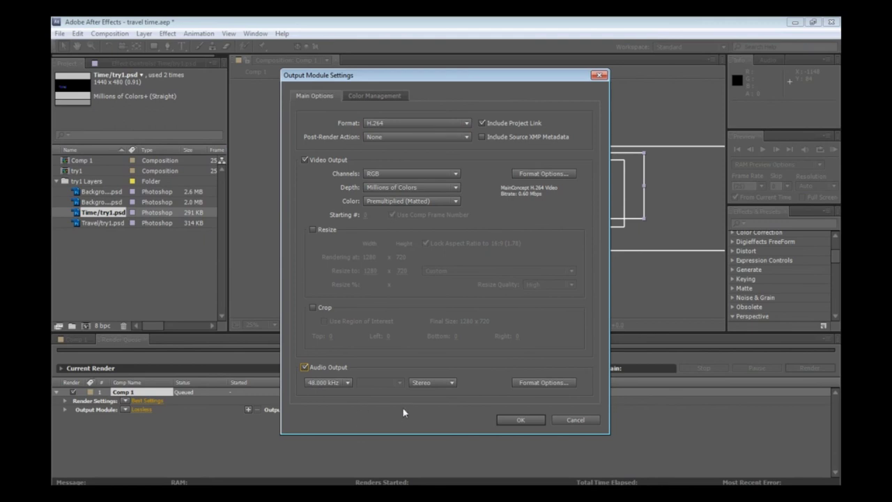
{"action": "left_click", "coordinate": [523, 421]}
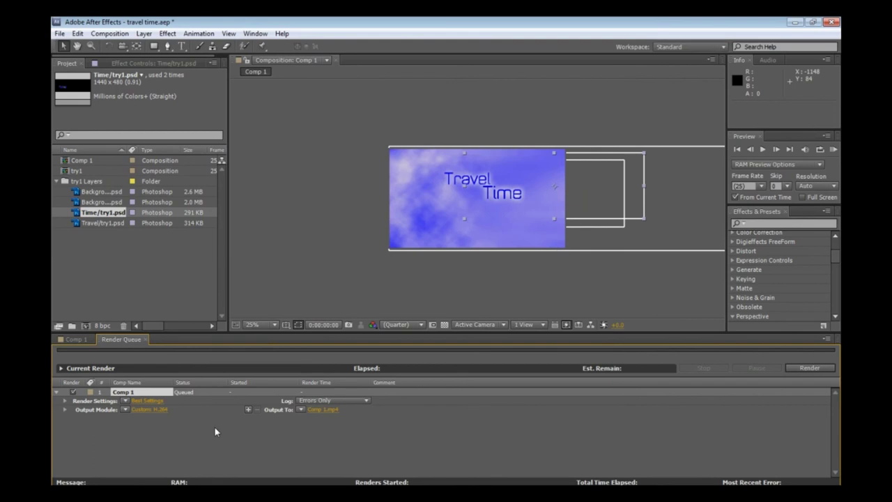
- Set the render output to the file Comp 1 as H.264 (*.mp4) on the Desktop, and return to the Comp 1 timeline
{"action": "left_click", "coordinate": [312, 408]}
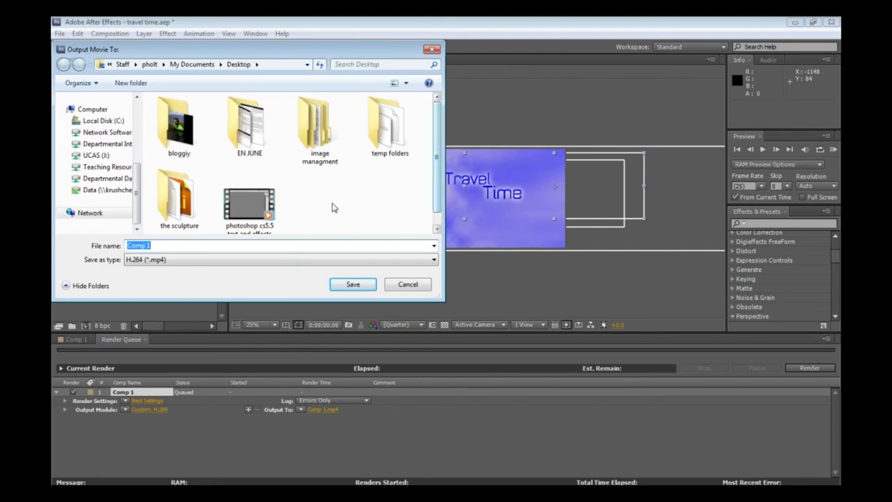
{"action": "left_click", "coordinate": [352, 285]}
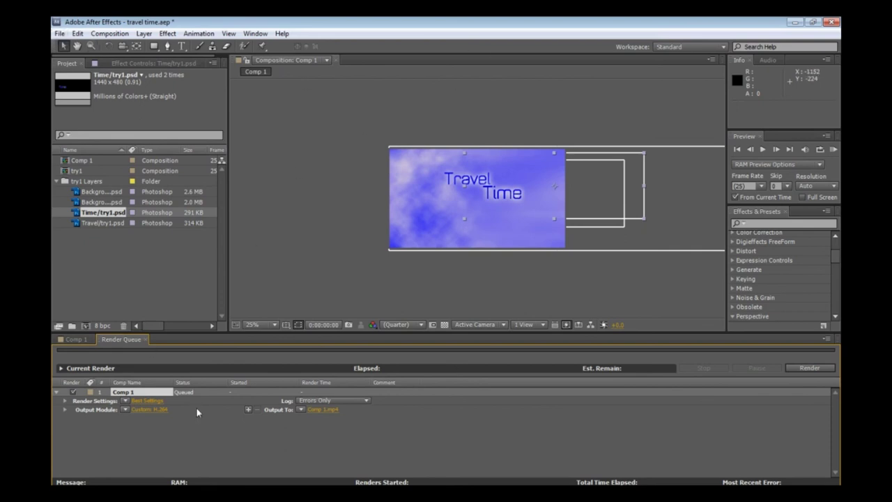
{"action": "left_click", "coordinate": [60, 33]}
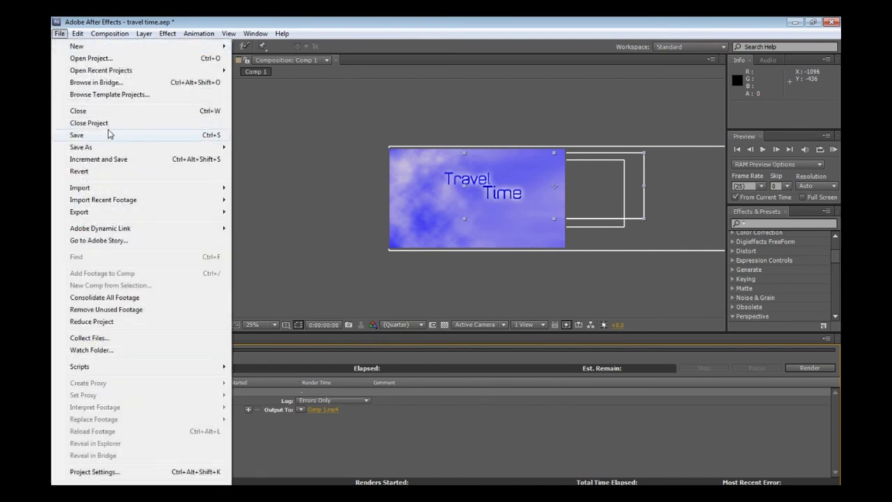
{"action": "left_click", "coordinate": [289, 129]}
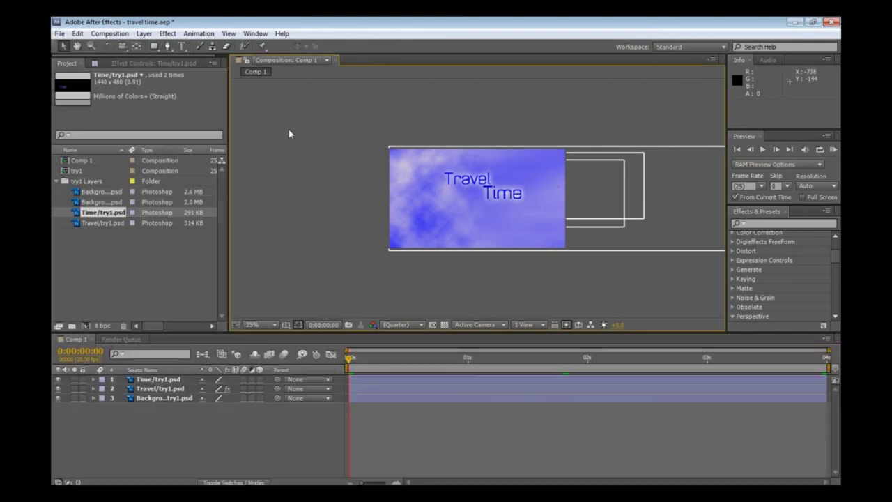